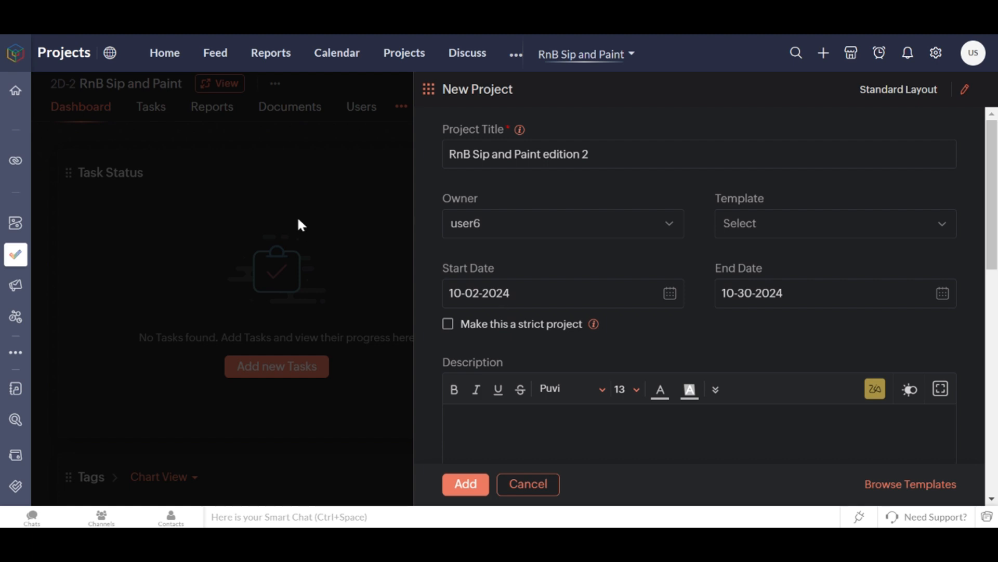
Step: Keep the preset owner and no template, and set the project's start date to 10-02-2024 and end date to 10-30-2024
left_click(603, 225)
left_click(605, 226)
left_click(605, 227)
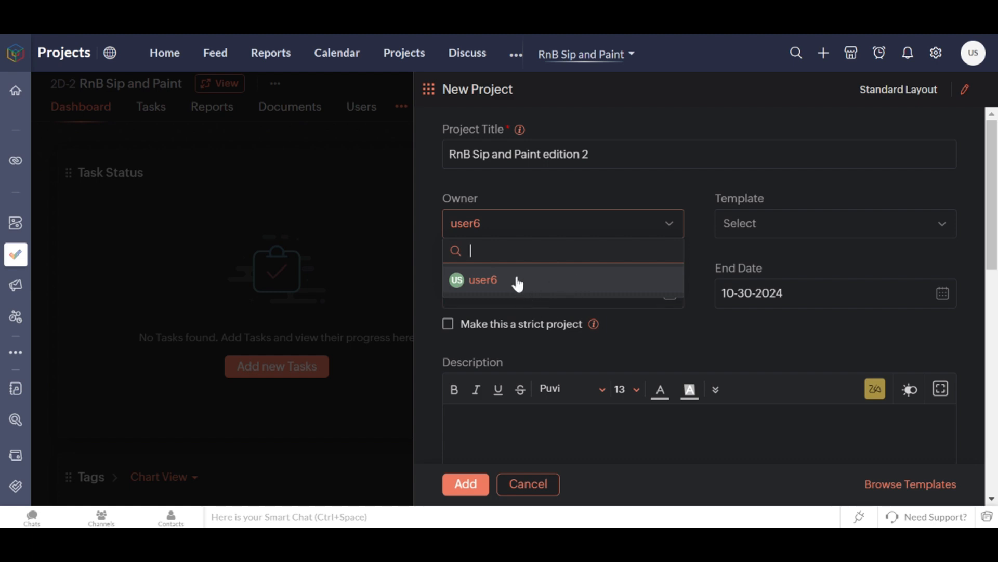
left_click(796, 223)
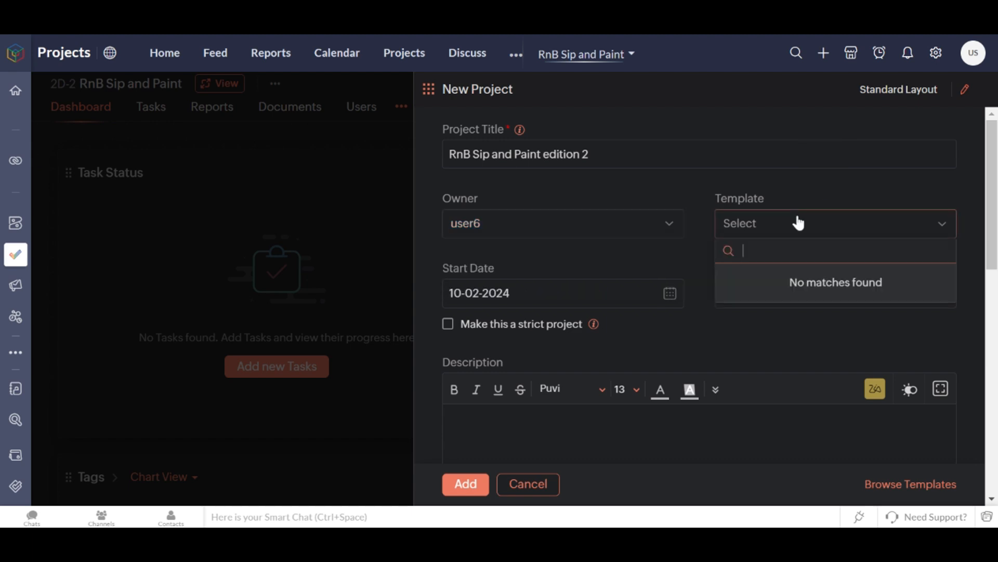
left_click(595, 258)
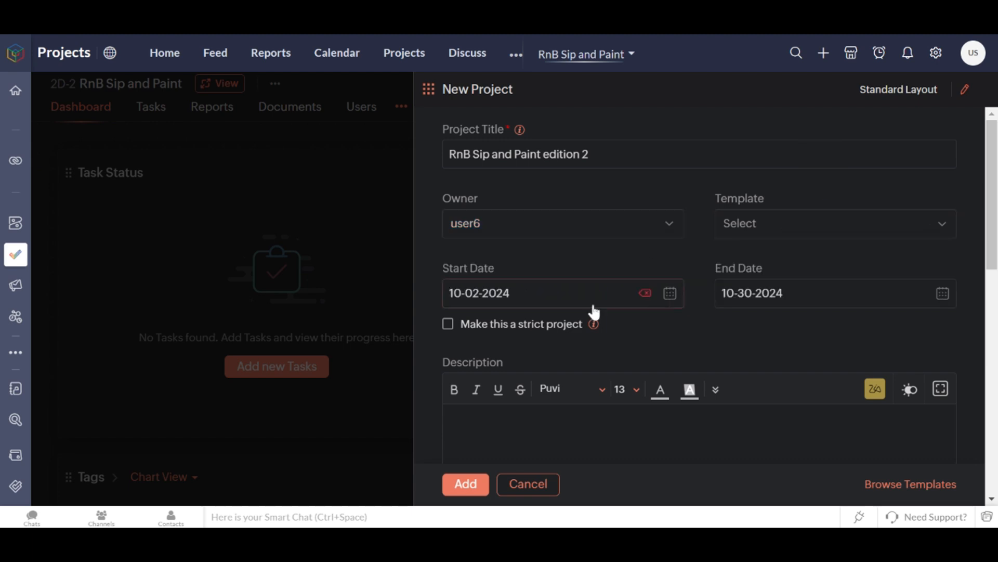
left_click(542, 296)
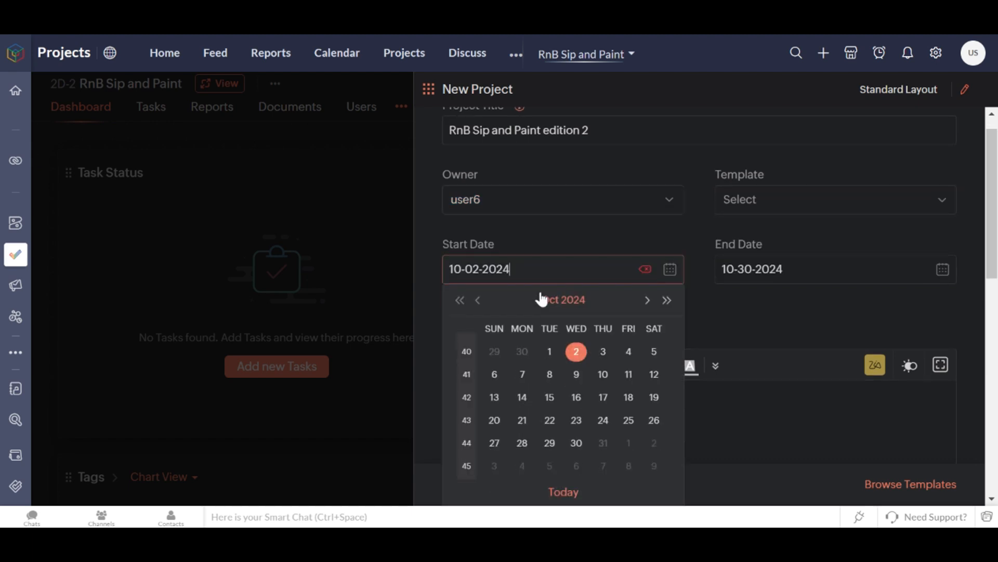
left_click(583, 354)
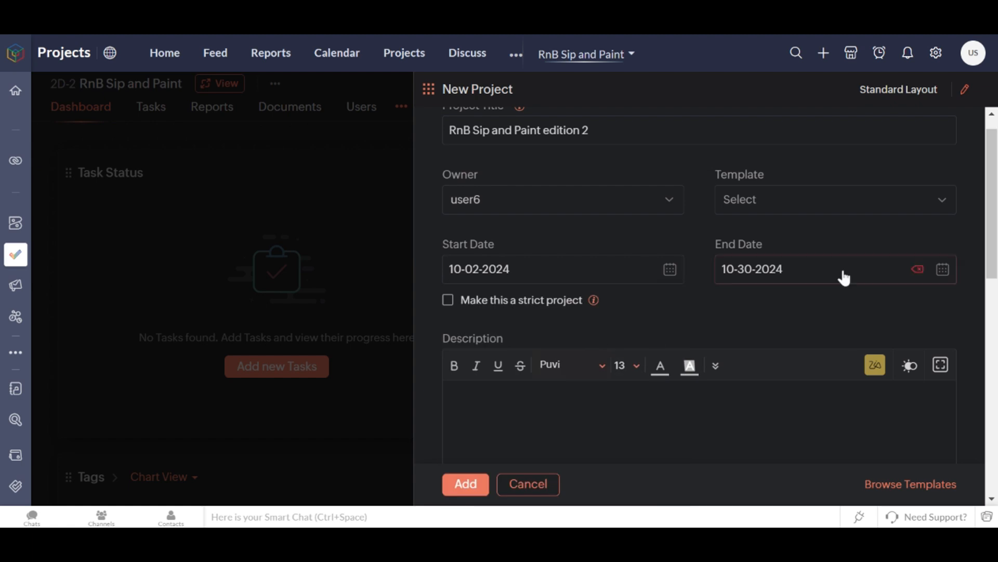
left_click(847, 271)
left_click(849, 445)
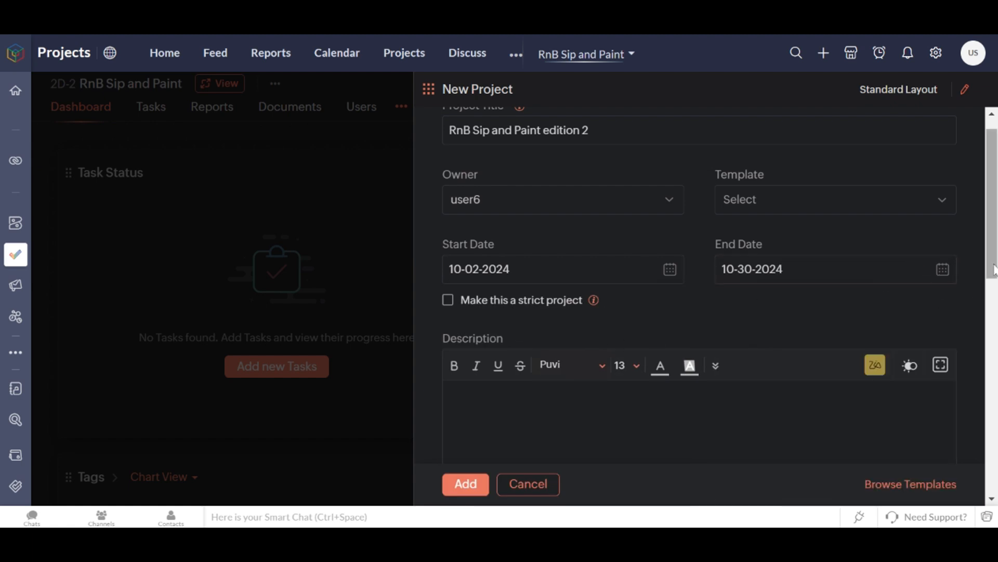
Step: Review the remaining project settings, keep the Reports tab enabled, and add the project RnB Sip and Paint edition 2
left_click_drag(991, 255, 991, 331)
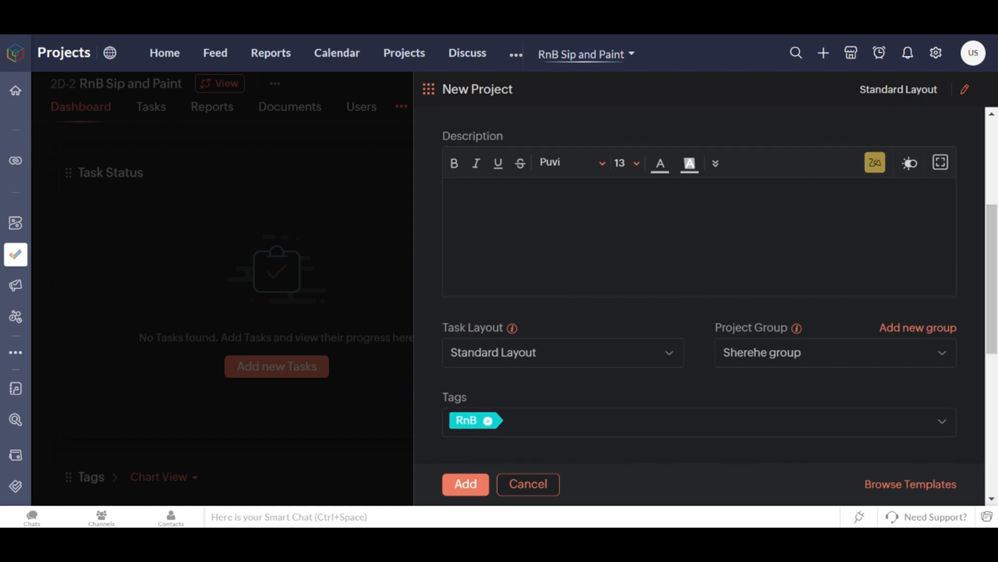
left_click_drag(982, 257, 994, 318)
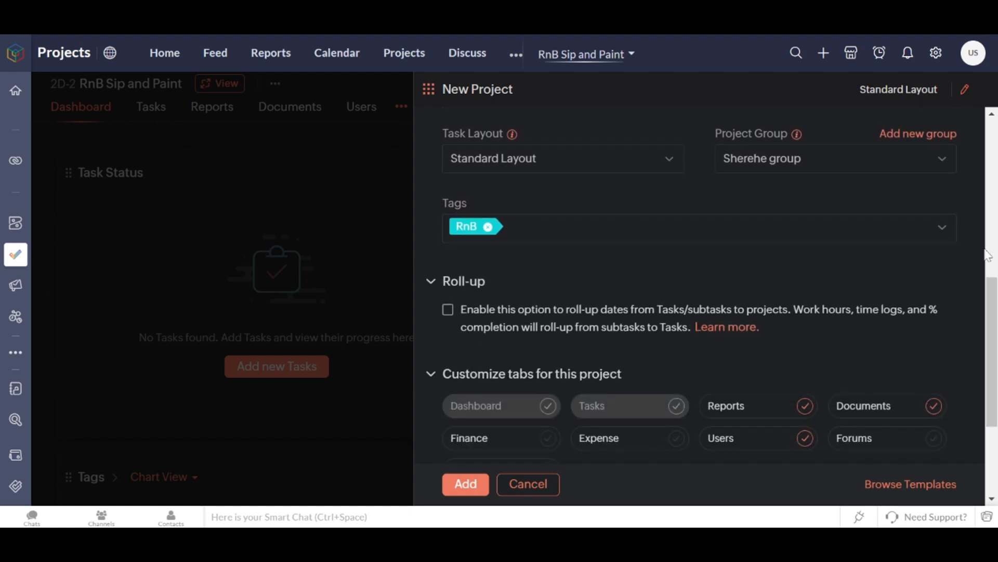
left_click_drag(994, 294, 995, 322)
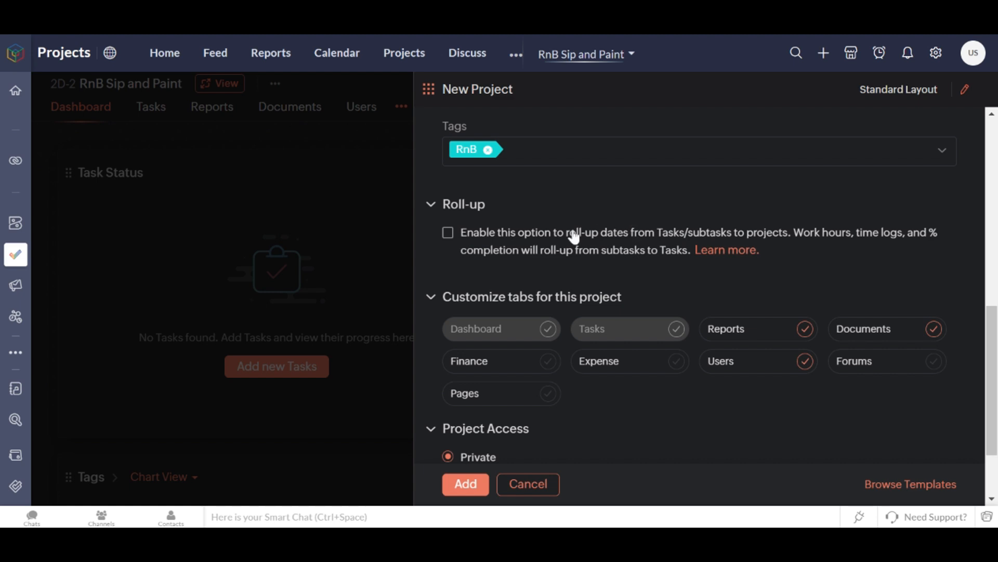
scroll(994, 361, "down", 1)
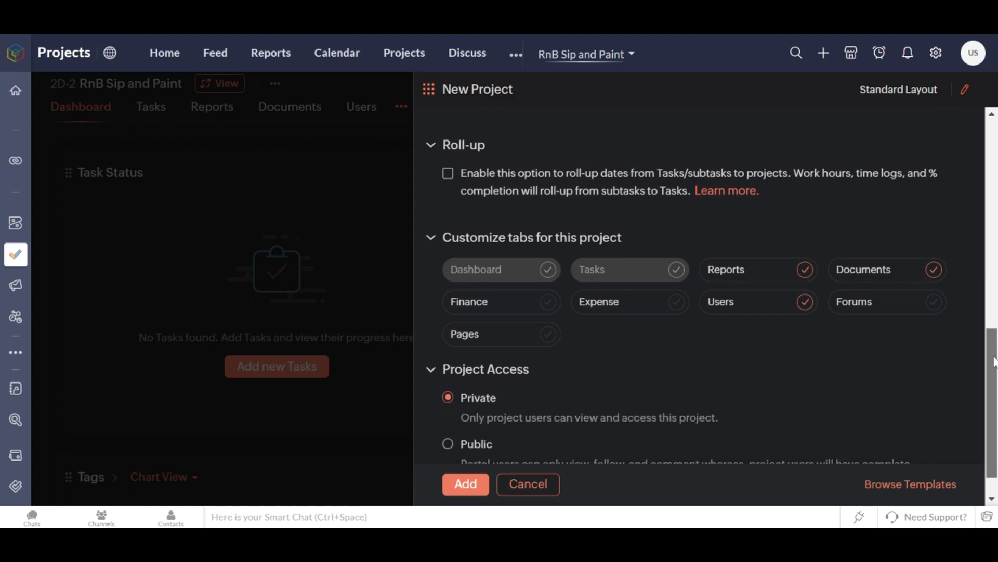
left_click_drag(995, 362, 994, 377)
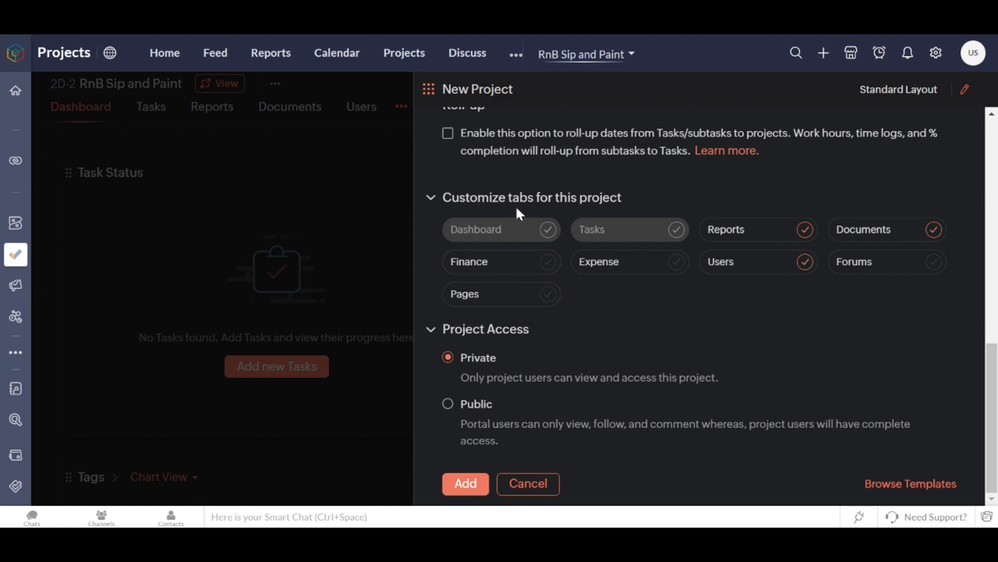
left_click(800, 235)
left_click(800, 236)
left_click(457, 486)
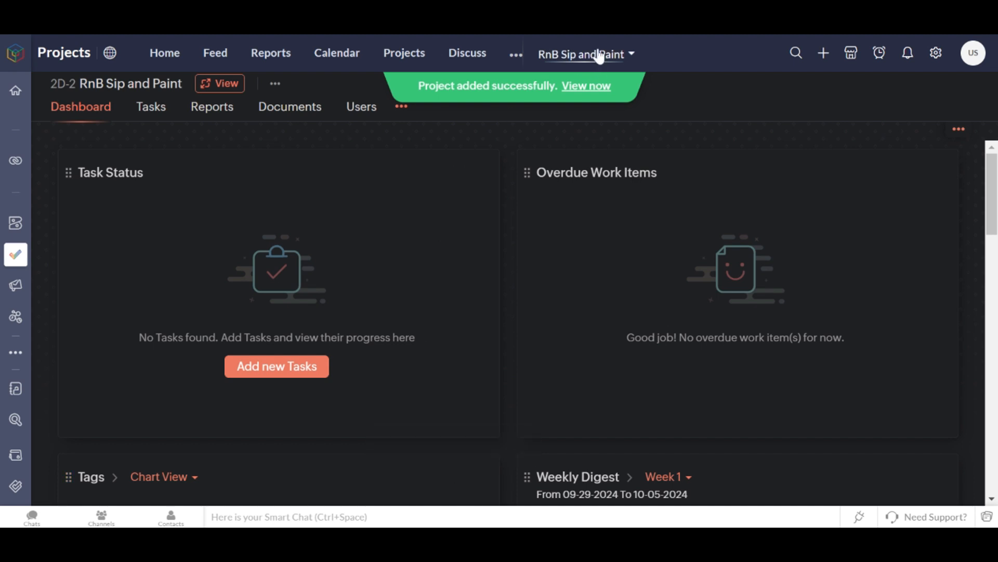
Step: Switch to the RnB Sip and Paint edition 2 project and start a new task in it
left_click(600, 56)
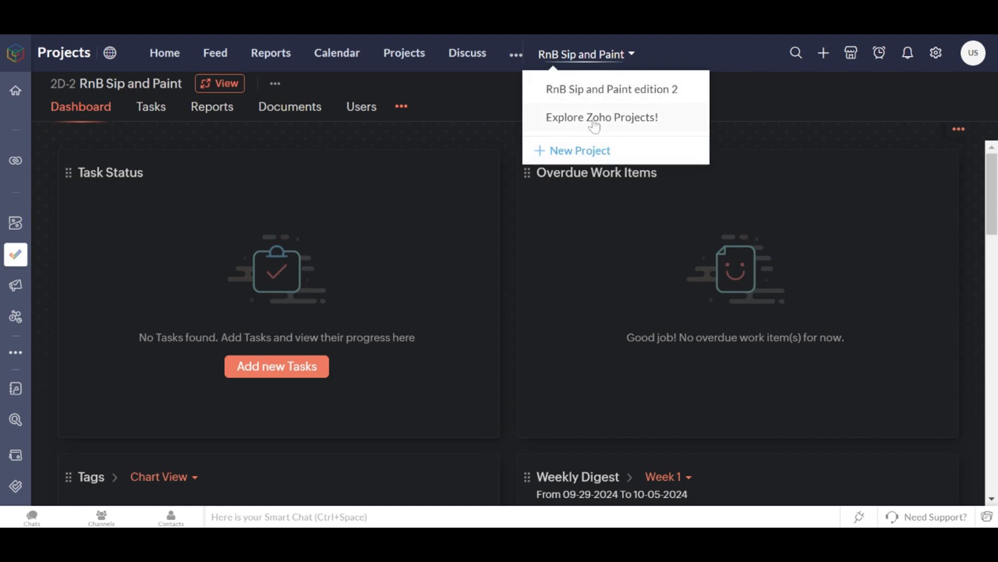
left_click(598, 93)
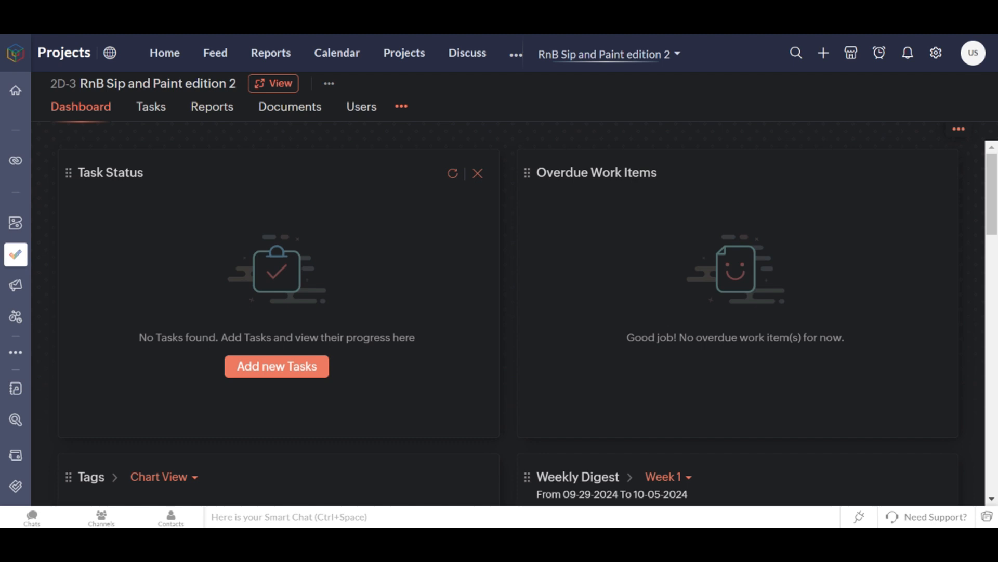
left_click(150, 109)
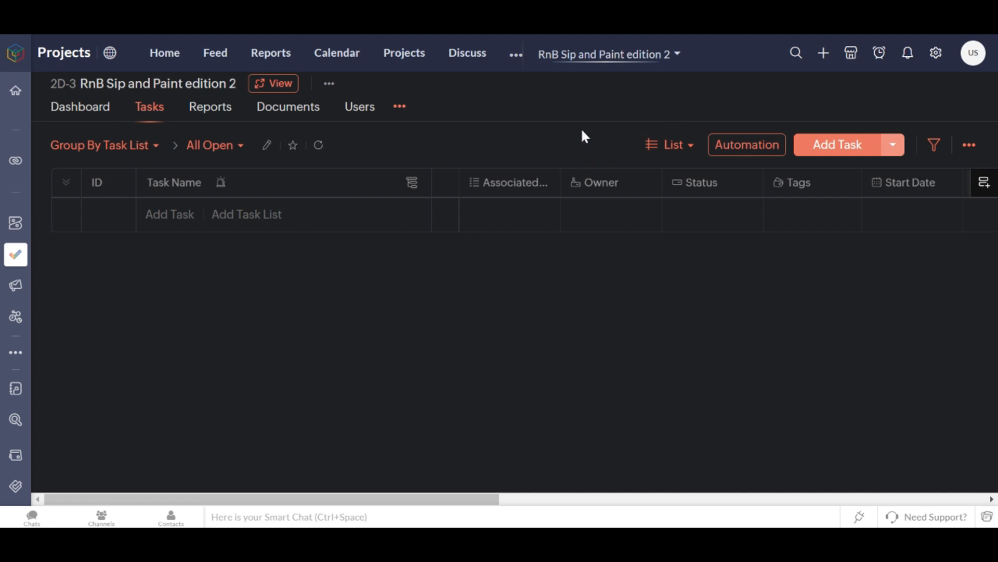
left_click(816, 152)
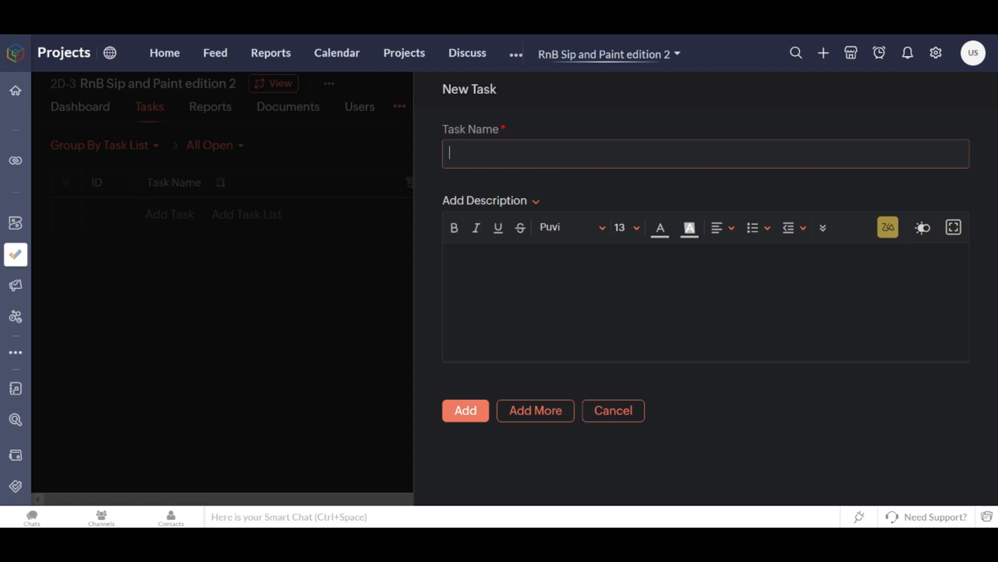
type("s")
key("BackSpace")
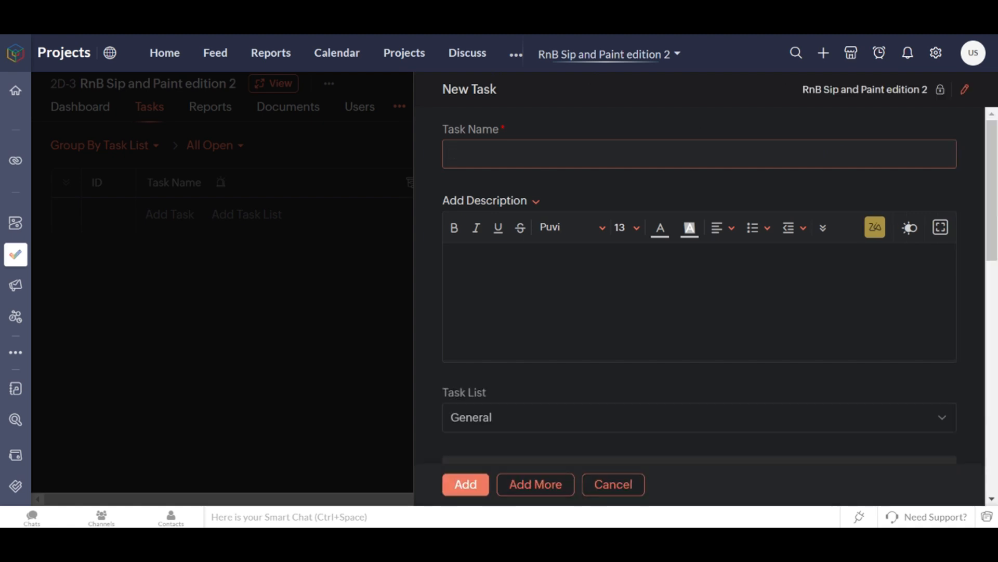
type("Securing Venue")
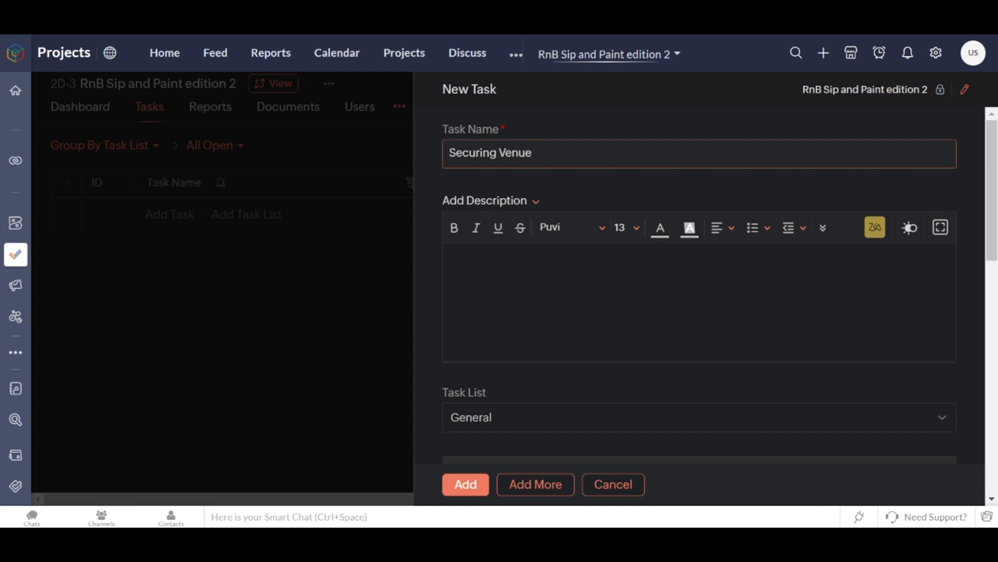
key("BackSpace")
key("BackSpace")
key("BackSpace")
key("BackSpace")
key("BackSpace")
key("BackSpace")
key("BackSpace")
key("BackSpace")
key("BackSpace")
key("BackSpace")
key("BackSpace")
key("BackSpace")
key("BackSpace")
key("BackSpace")
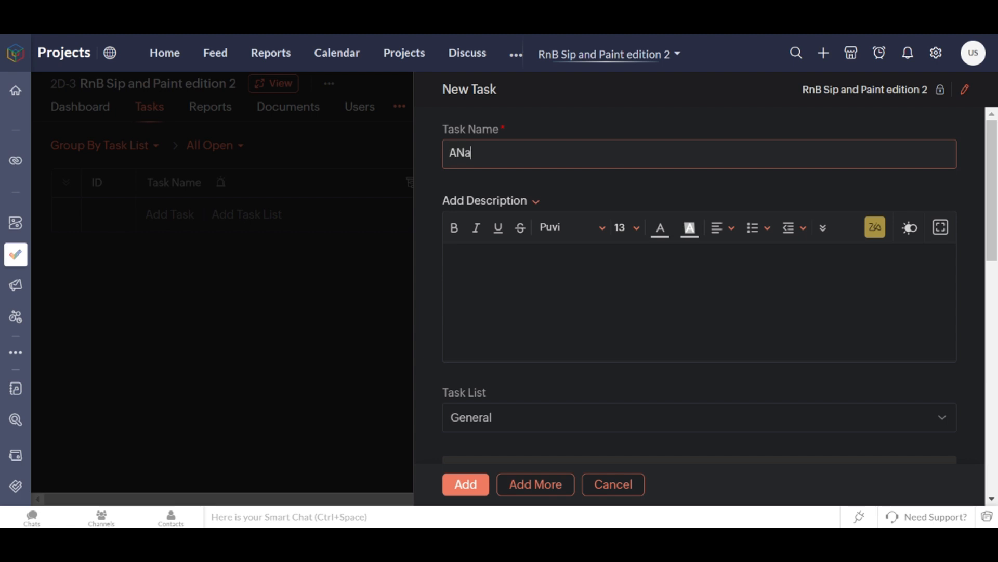
Step: Name the new task Anacod
type("cod")
key("BackSpace")
key("BackSpace")
type("m")
key("BackSpace")
type("na")
Step: Assign user6 as the owner of the new task
left_click_drag(989, 158, 975, 242)
scroll(972, 185, "up", 4)
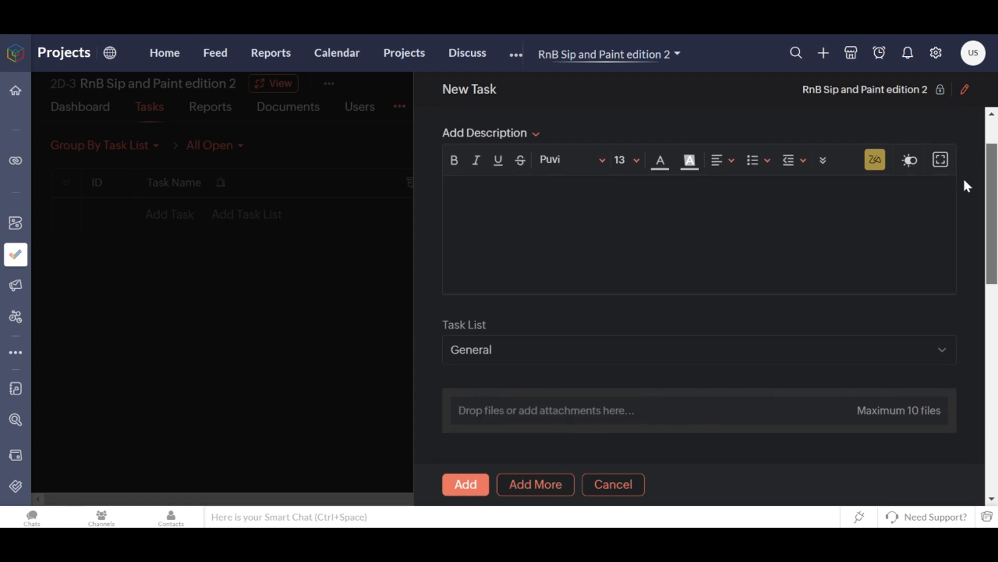
scroll(706, 286, "down", 6)
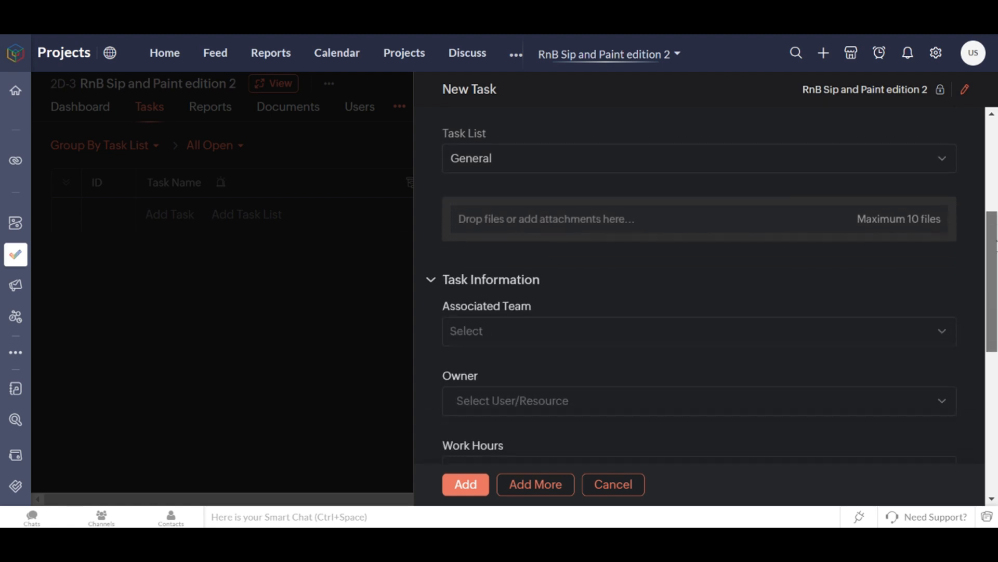
left_click(588, 269)
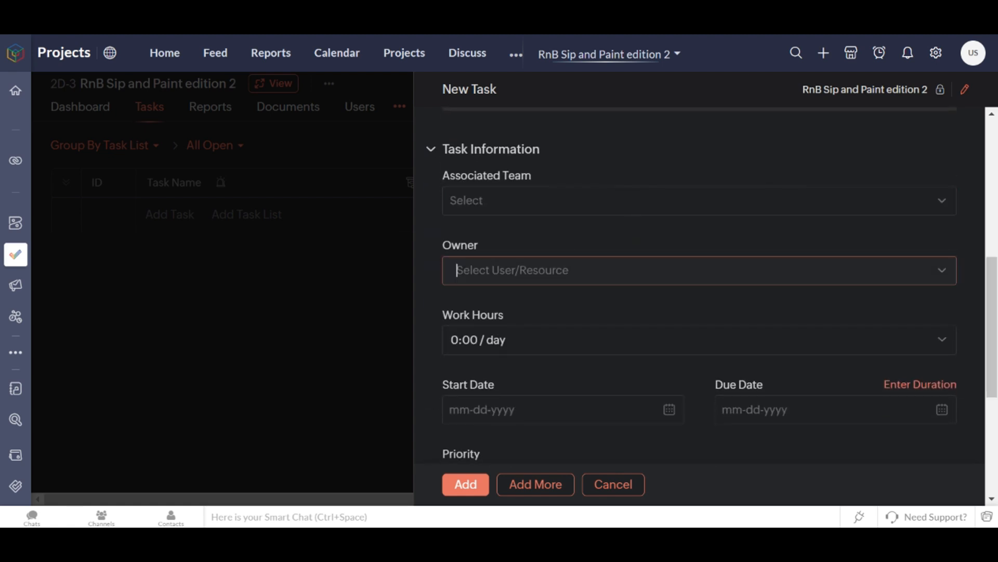
left_click(551, 319)
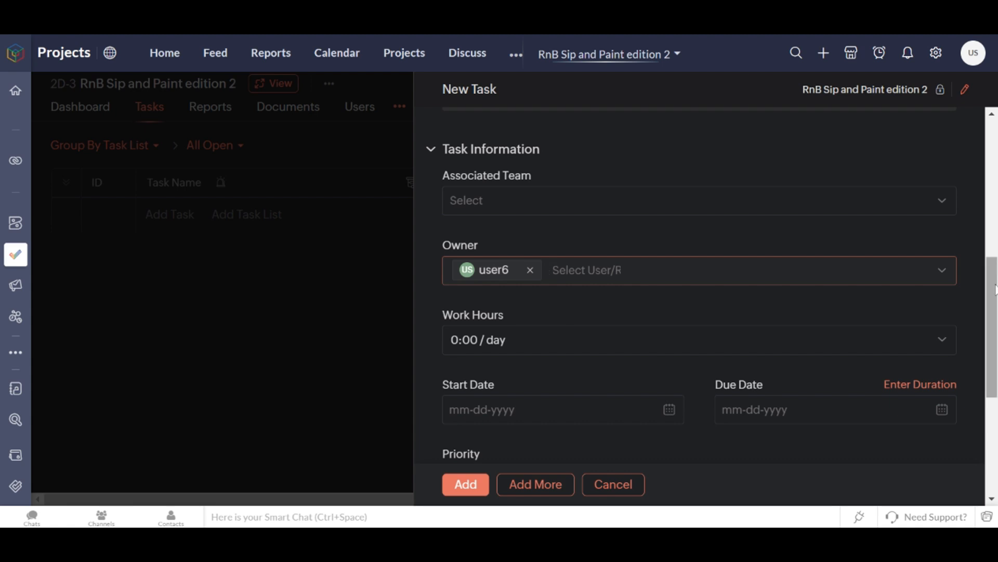
Step: Set the task's start date to 10-01-2024 and its due date to 10-18-2024
left_click_drag(994, 283, 994, 337)
left_click(561, 255)
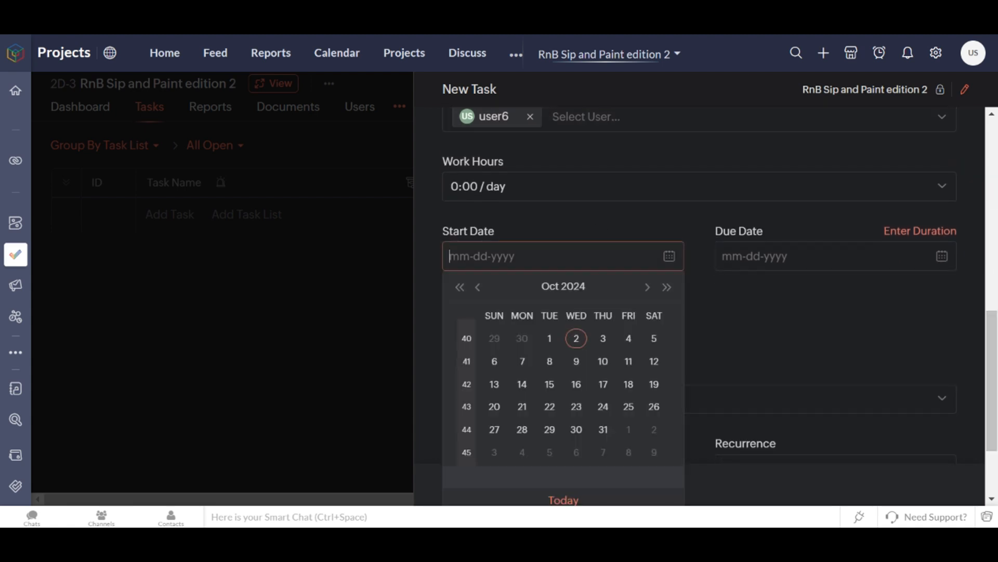
left_click(551, 333)
left_click(723, 247)
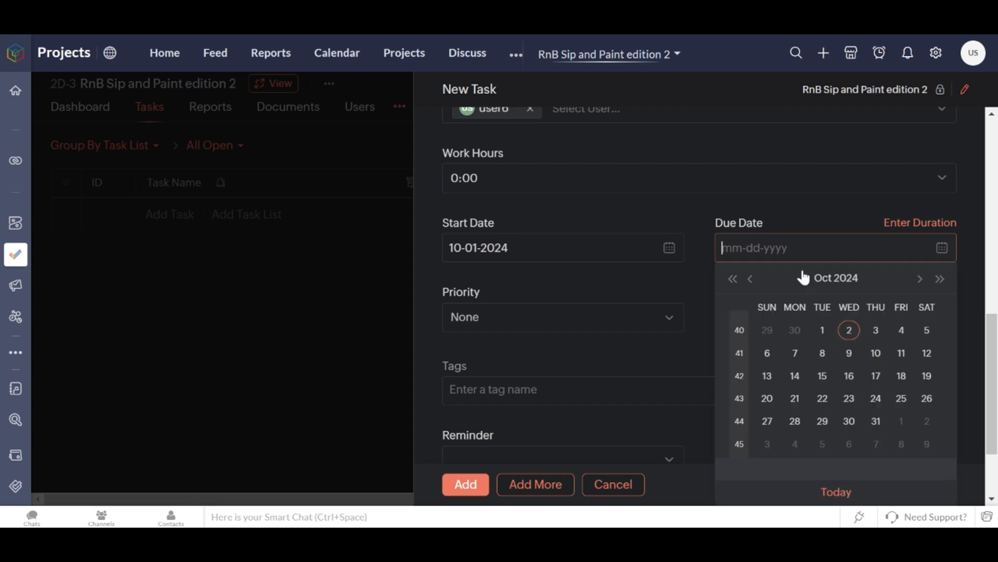
mouse_move(904, 374)
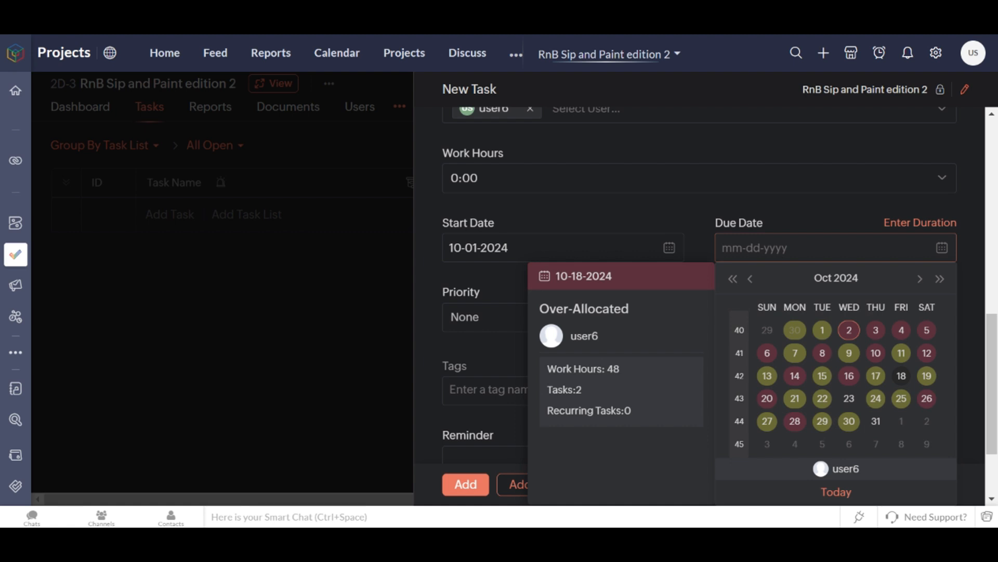
left_click(901, 376)
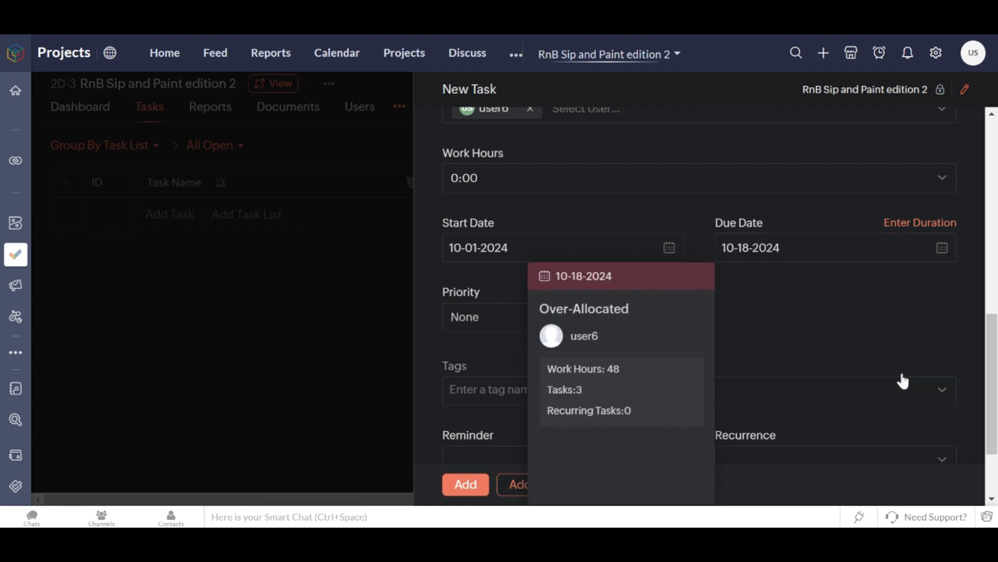
Step: Set the task's priority to High, leave the reminder unset, and add the task to the project
scroll(467, 353, "down", 3)
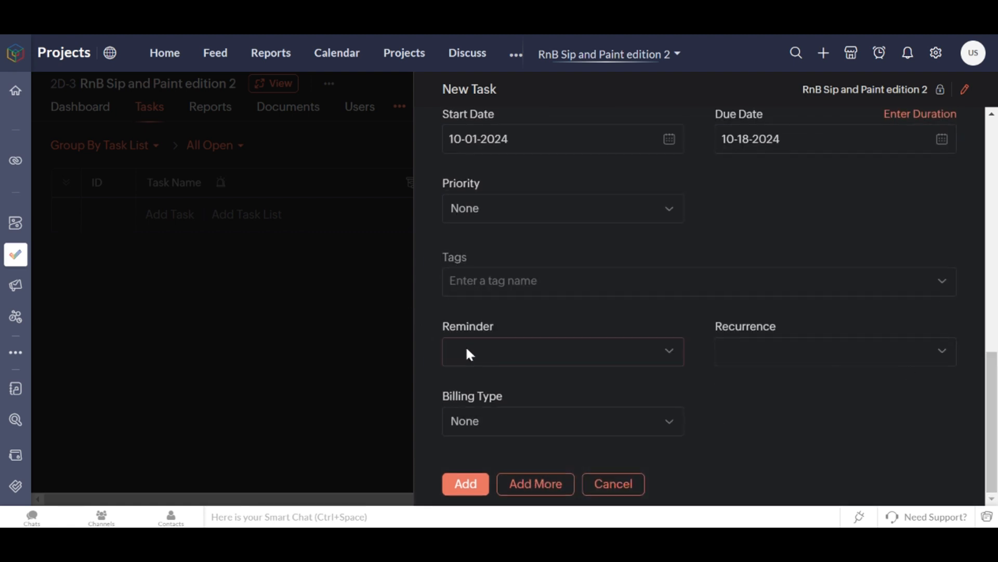
left_click(571, 207)
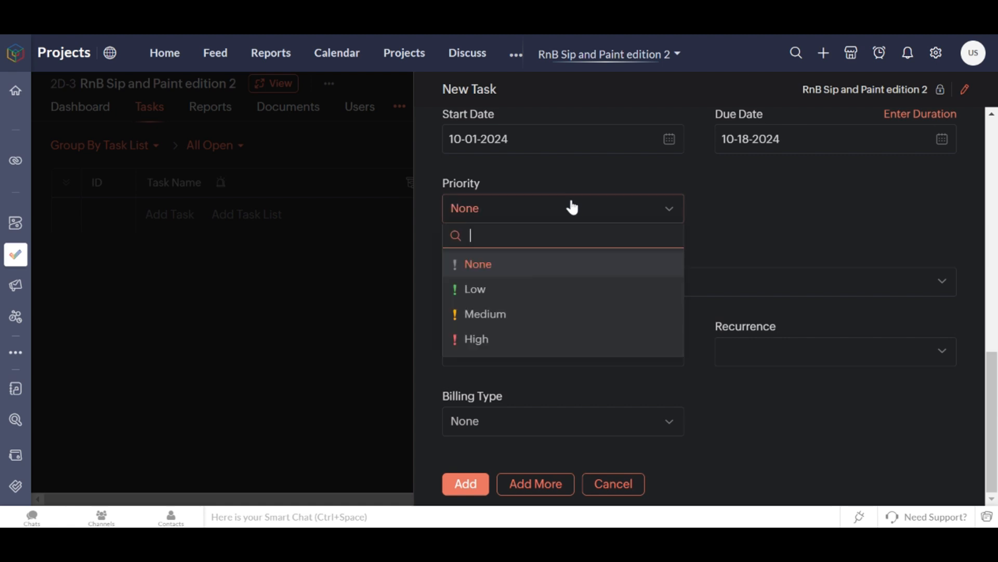
left_click(554, 340)
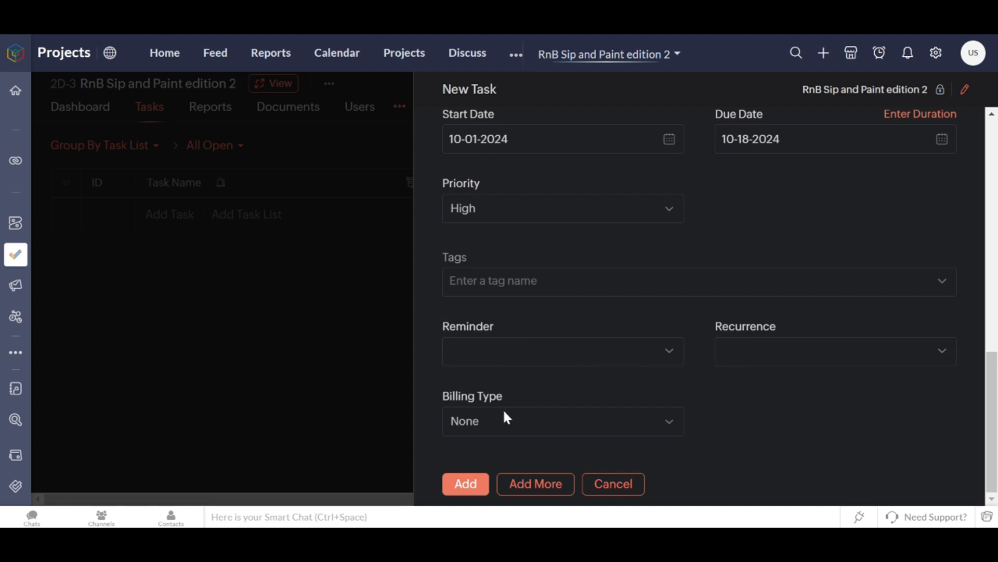
left_click(528, 355)
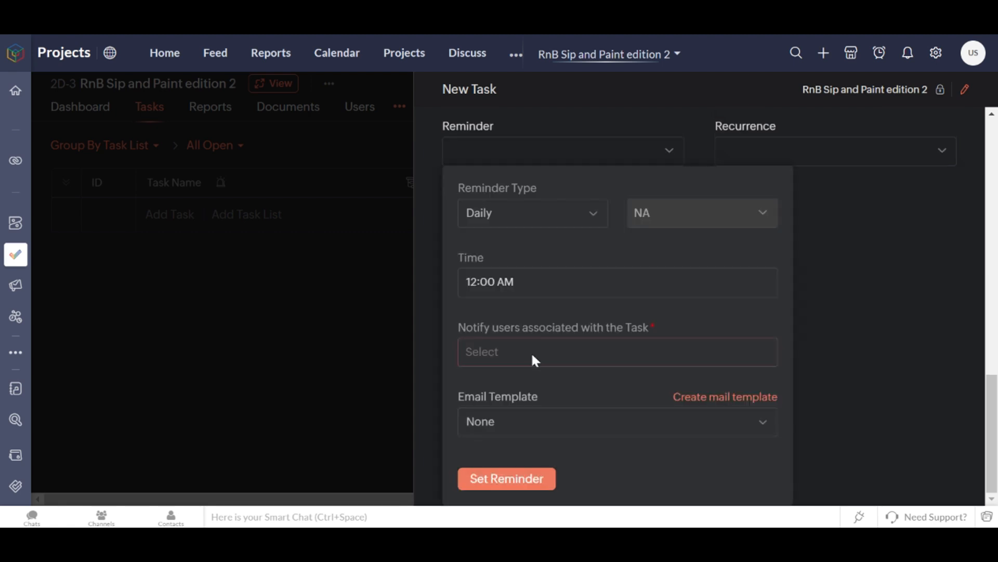
left_click(915, 330)
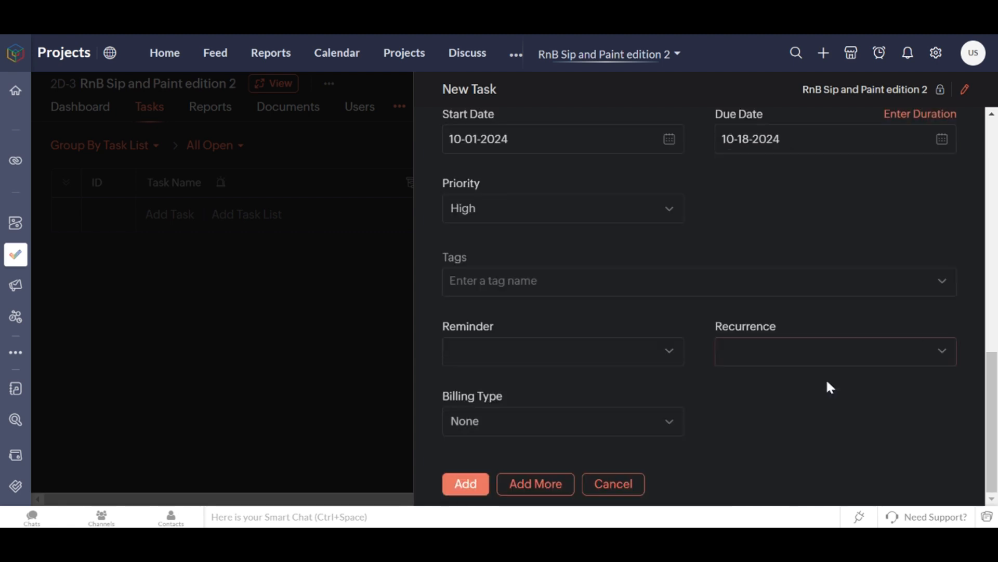
left_click(461, 484)
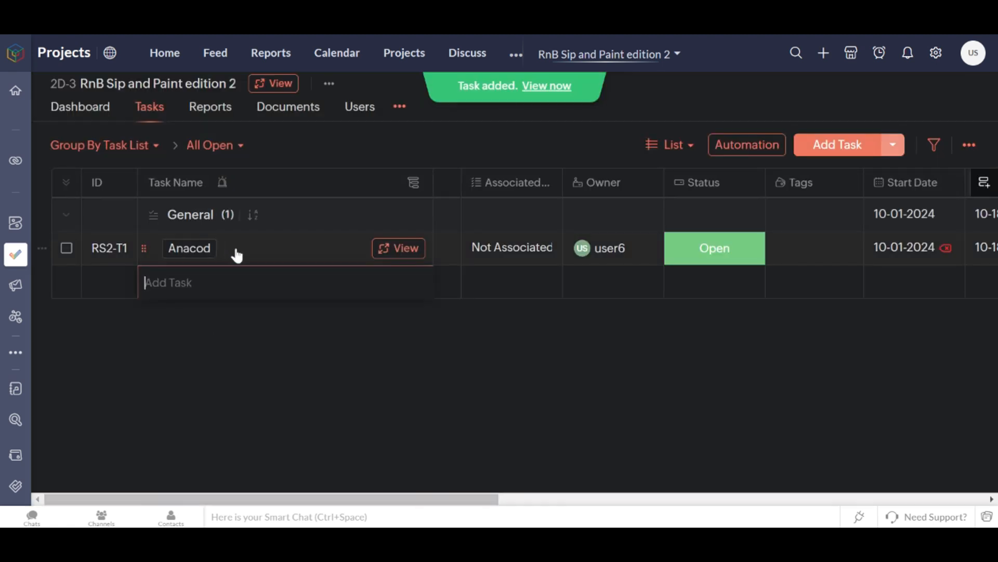
Step: Start a new task named Cela and assign user6 as its owner
left_click(836, 145)
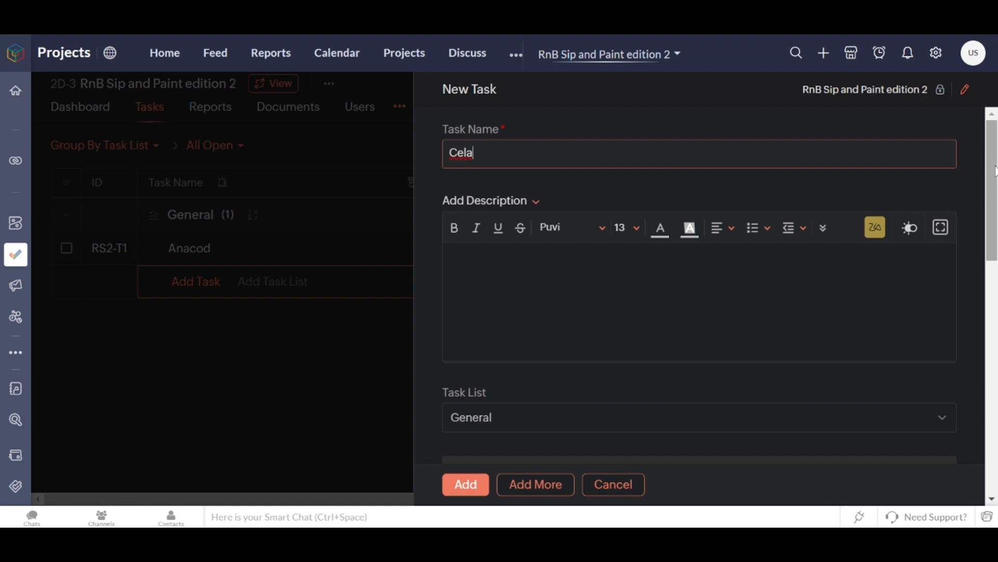
scroll(994, 171, "down", 8)
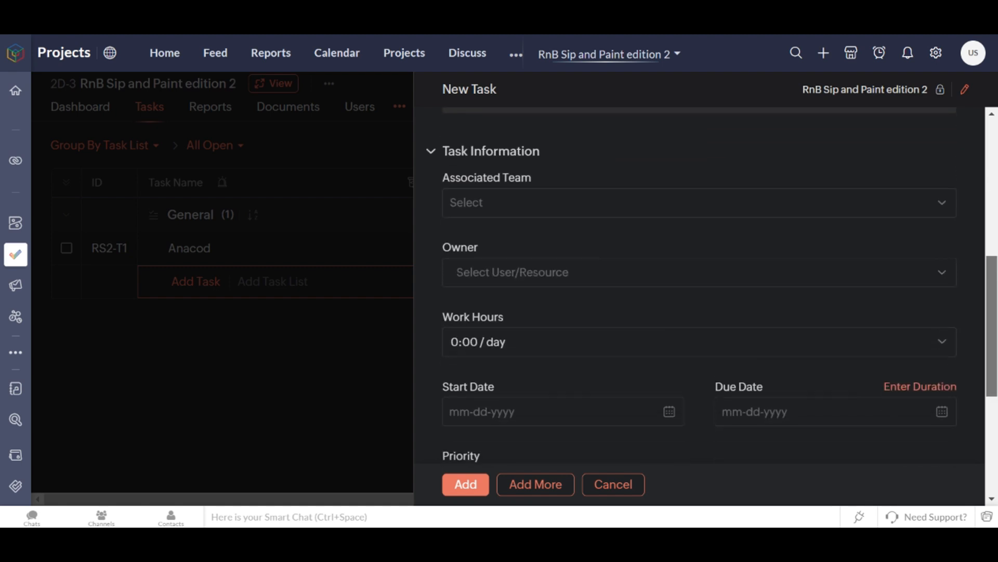
left_click(722, 270)
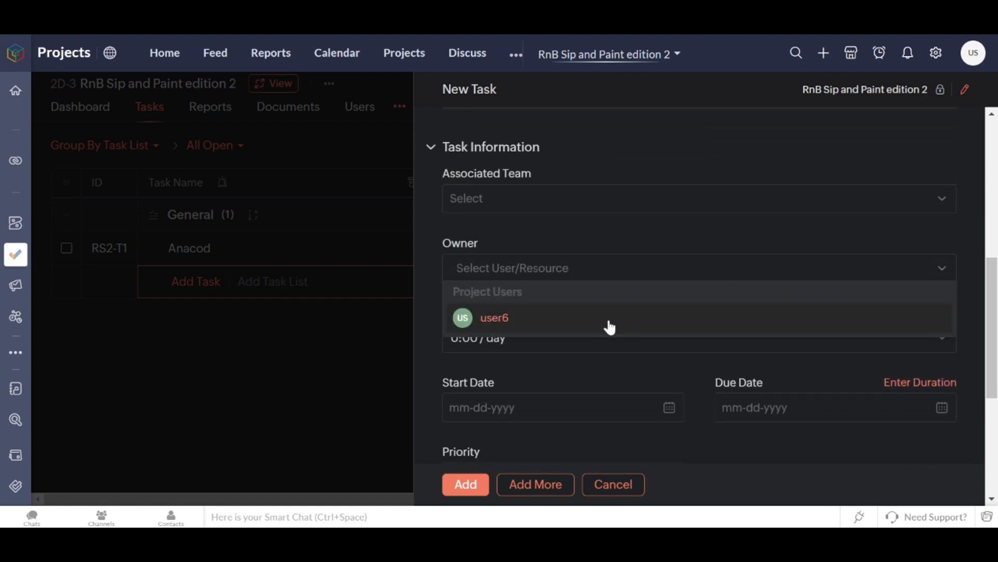
left_click(610, 325)
Step: Set the Cela task's start date to 10-01-2024 and due date to 10-30-2024, and add the task to the project
scroll(974, 330, "down", 4)
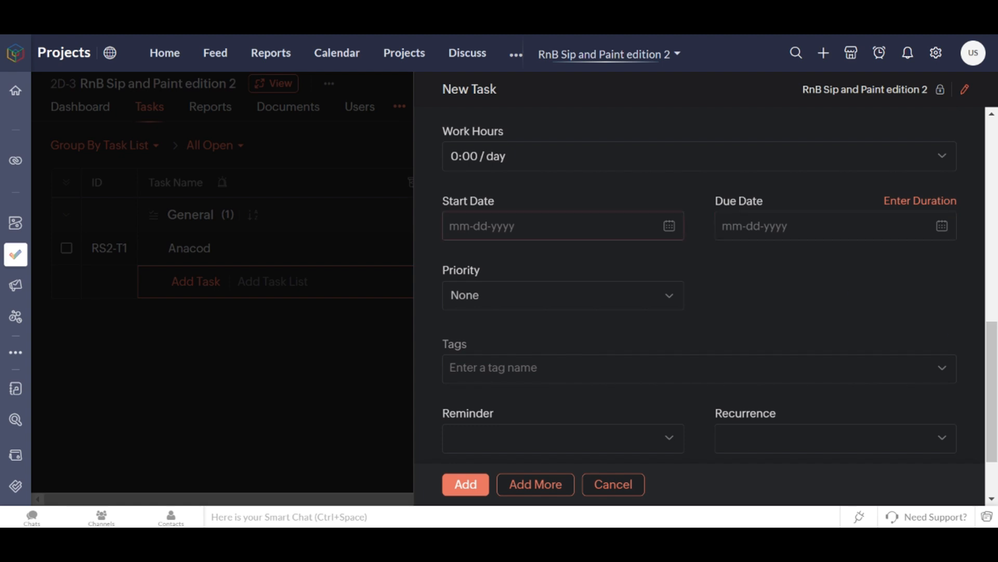
left_click(520, 226)
left_click(548, 308)
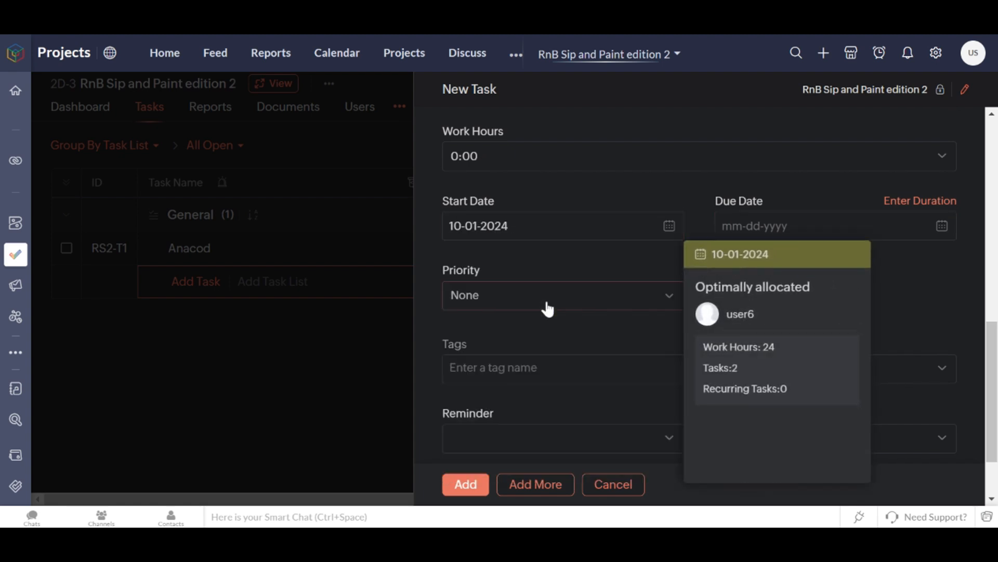
left_click(832, 226)
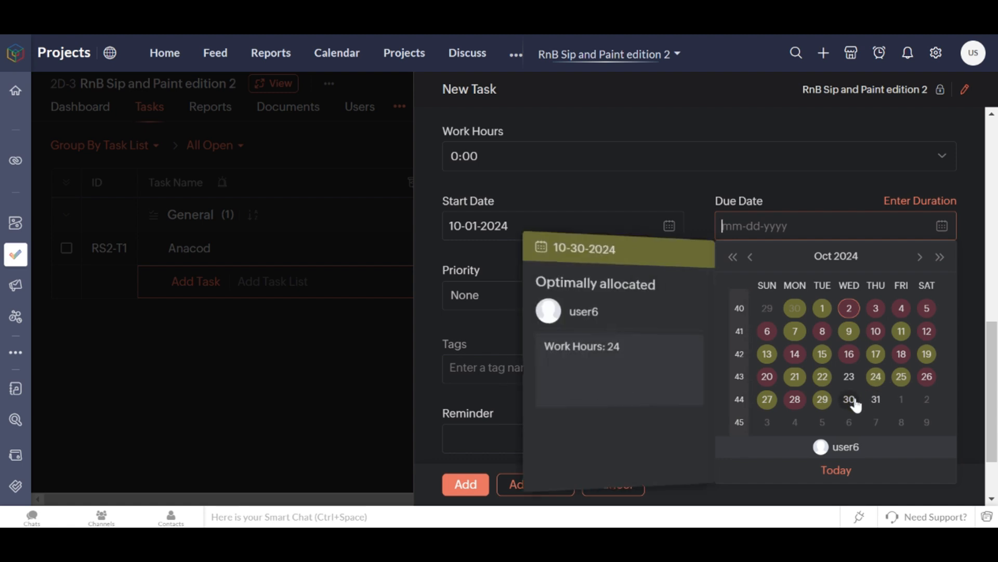
left_click(849, 399)
scroll(987, 403, "down", 2)
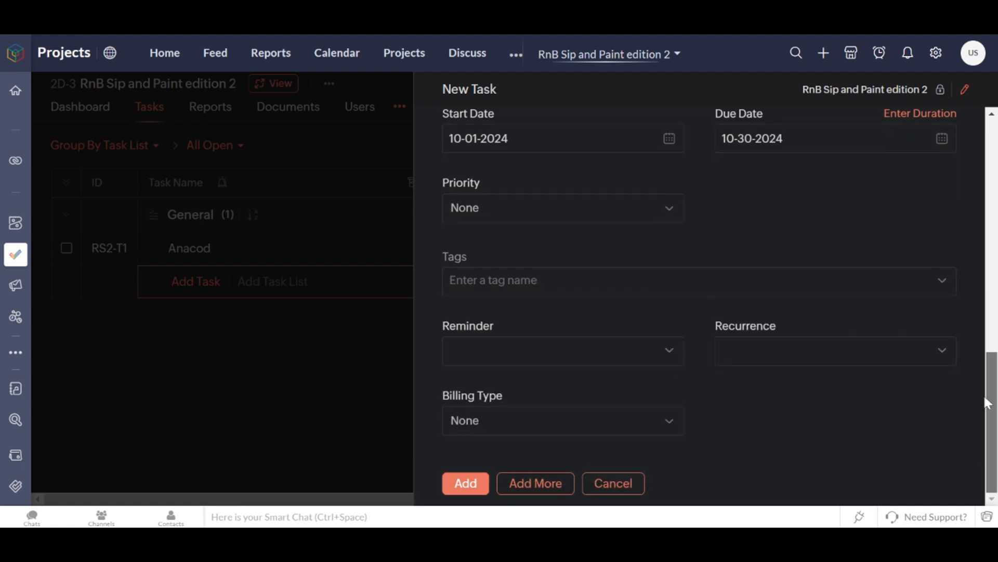
left_click(465, 484)
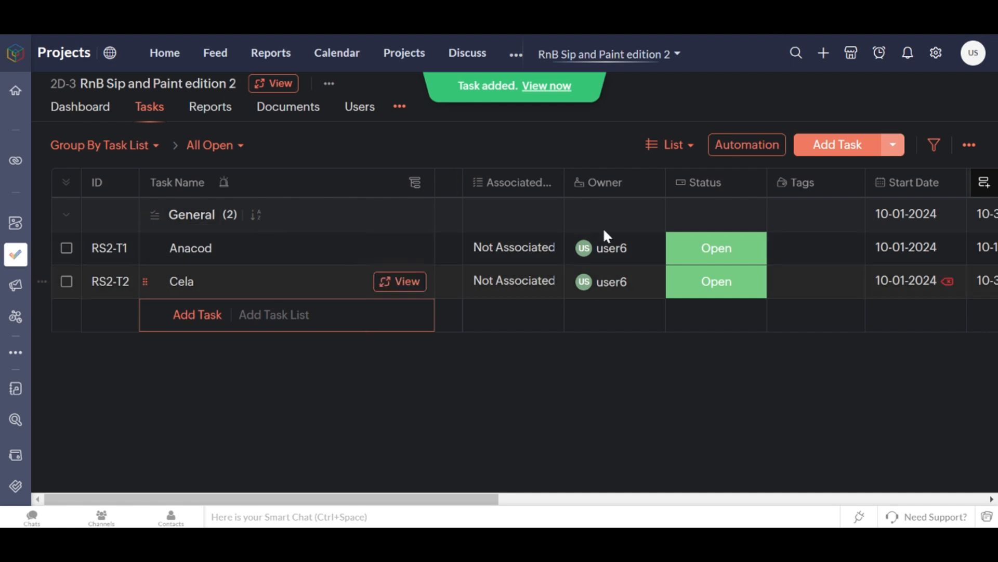
Step: Set the priority of the Cela task to High in the task list
left_click_drag(468, 502, 668, 509)
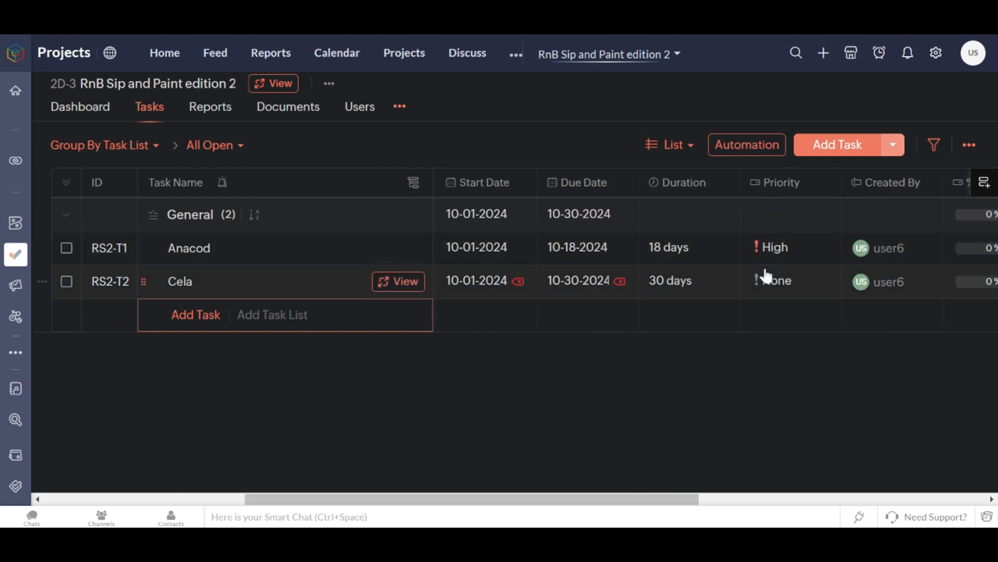
left_click(781, 292)
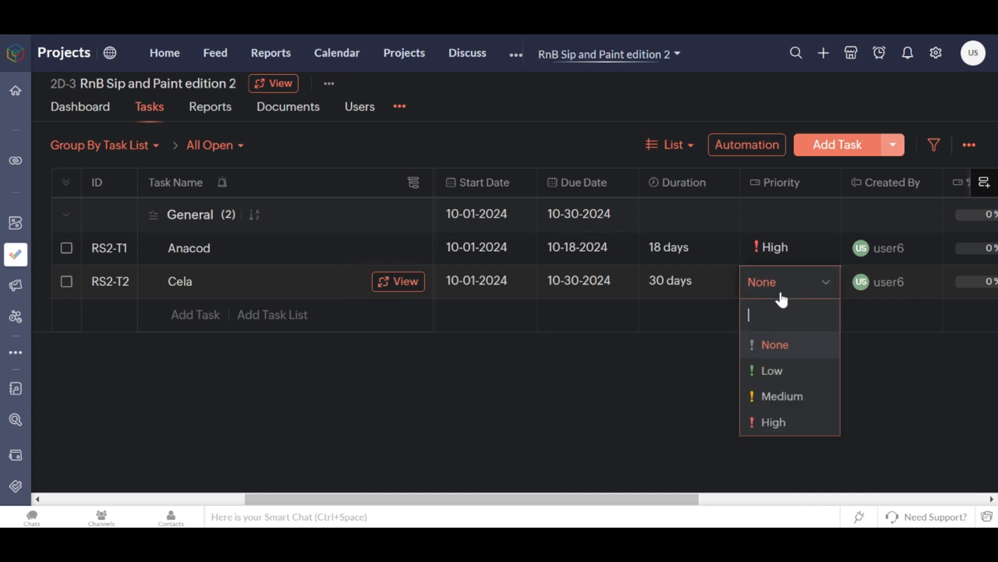
left_click(789, 424)
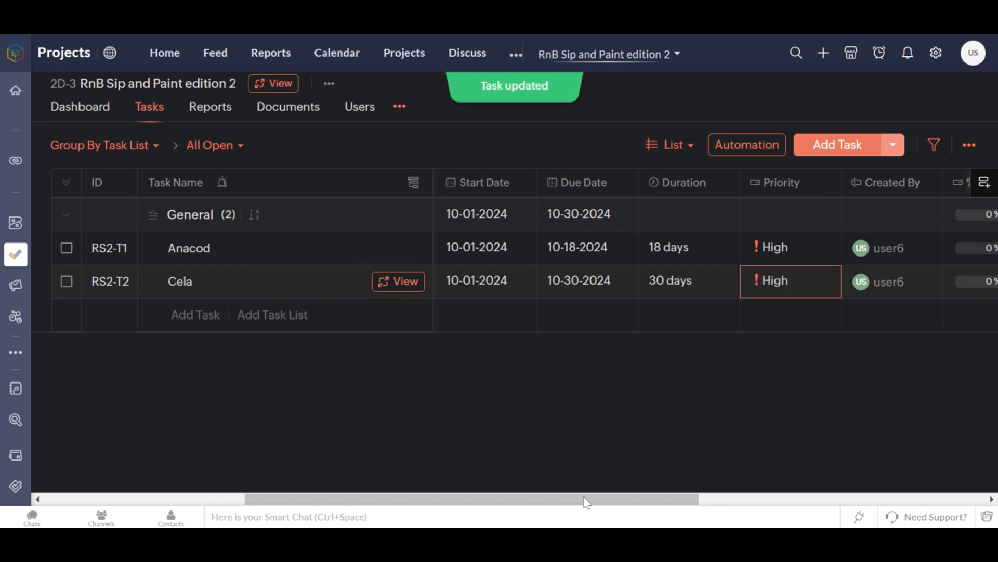
Step: Open the Anacod task's details and start a new subtask under it
left_click_drag(598, 500, 130, 485)
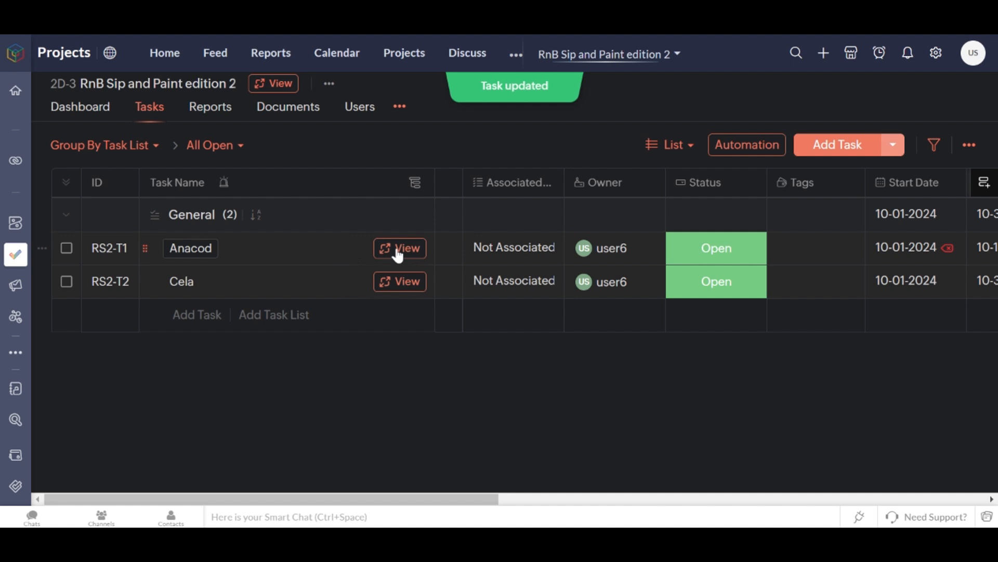
left_click(397, 250)
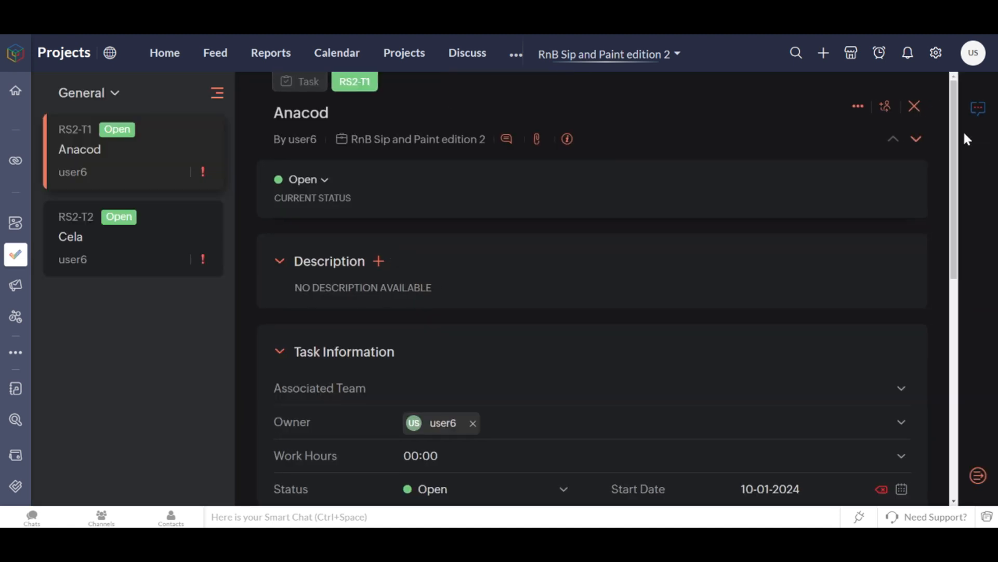
scroll(946, 182, "down", 10)
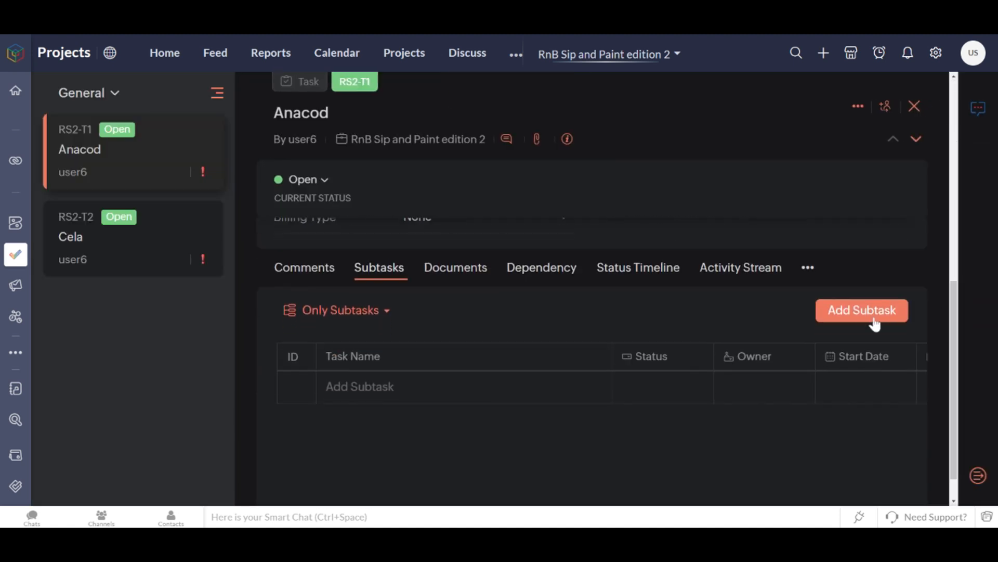
left_click(875, 323)
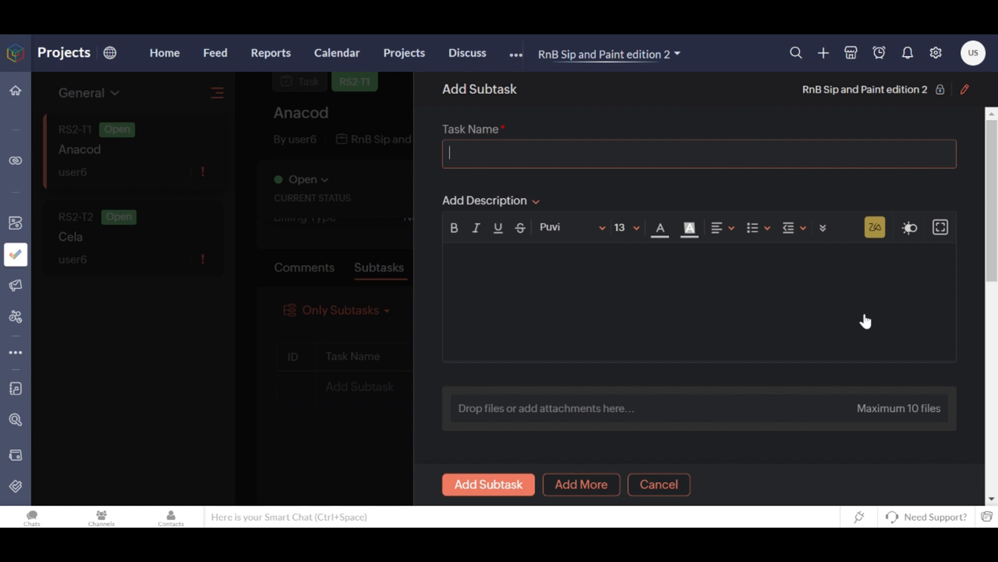
left_click(866, 320)
type("Secure a v")
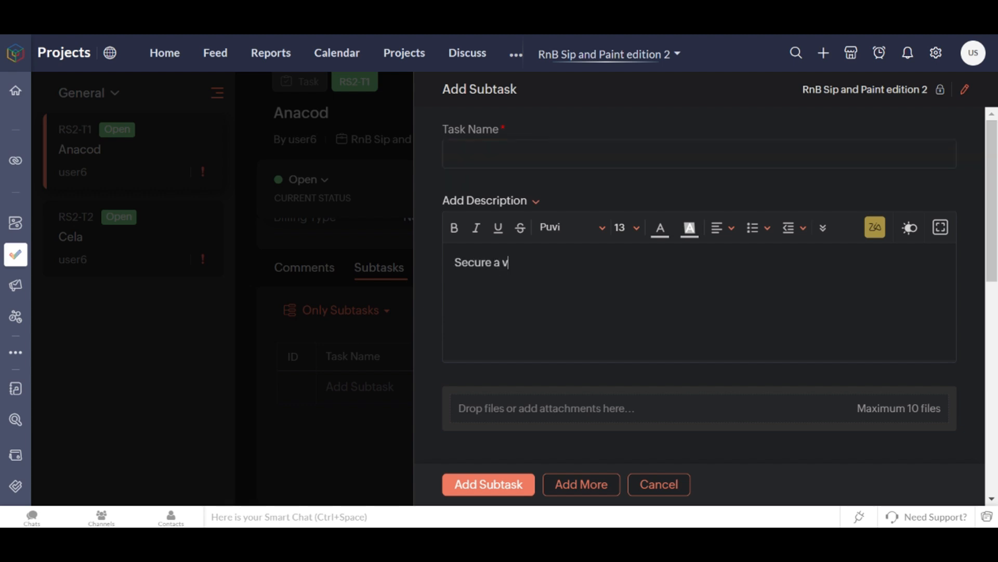
key("BackSpace")
key("BackSpace")
key("BackSpace")
key("BackSpace")
key("BackSpace")
key("BackSpace")
key("BackSpace")
key("BackSpace")
Step: Name the Anacod subtask Secure a venue and assign user6 as its owner
left_click(450, 154)
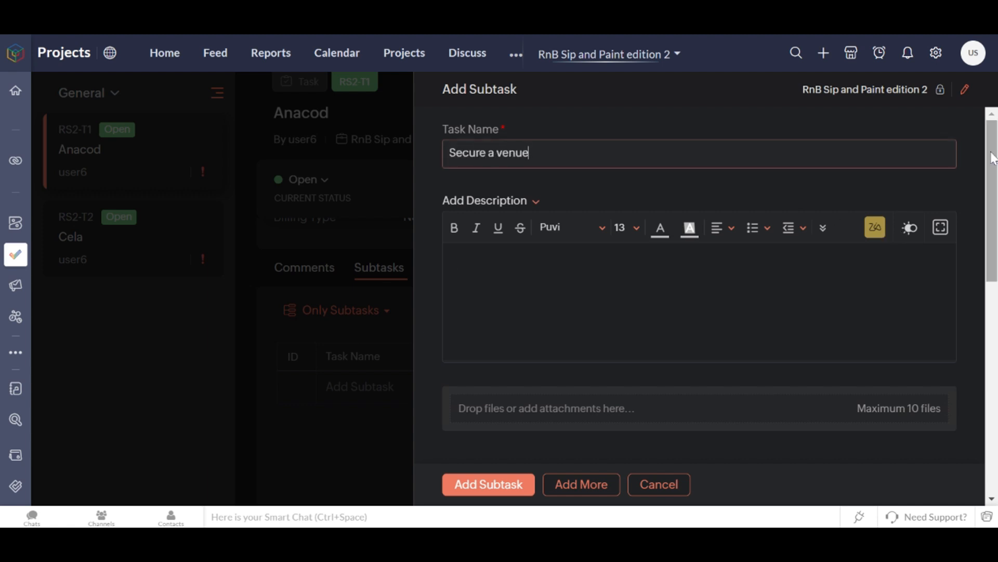
left_click_drag(989, 154, 990, 301)
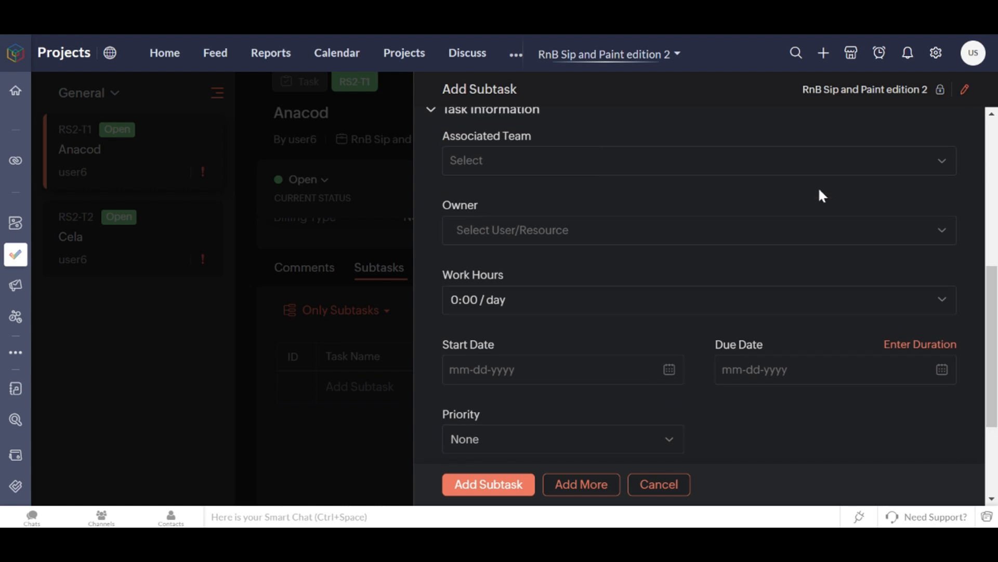
left_click(763, 234)
left_click(630, 289)
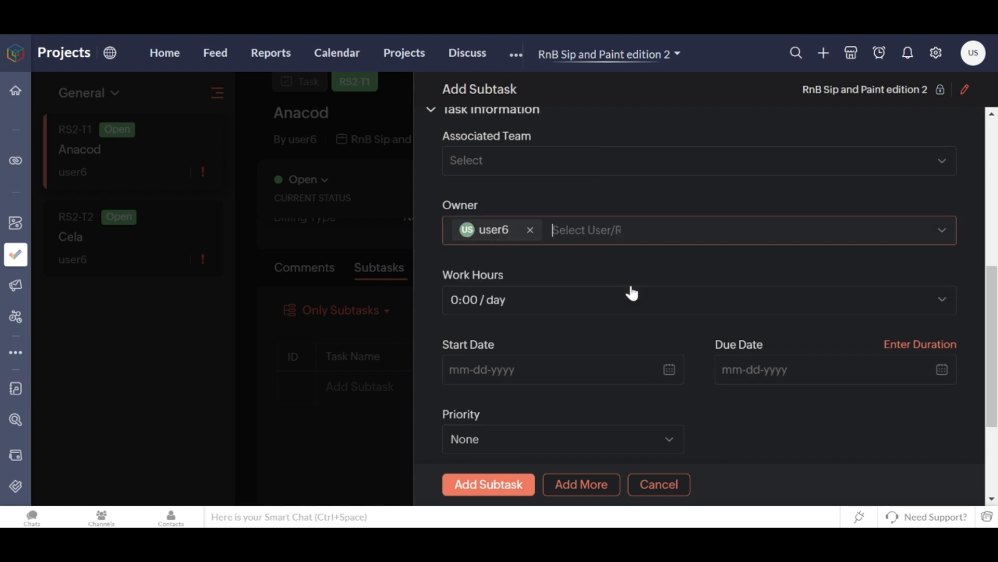
Step: Set the subtask's start date to 10-02-2024 and its due date to 10-10-2024
left_click_drag(993, 293, 993, 357)
left_click(673, 224)
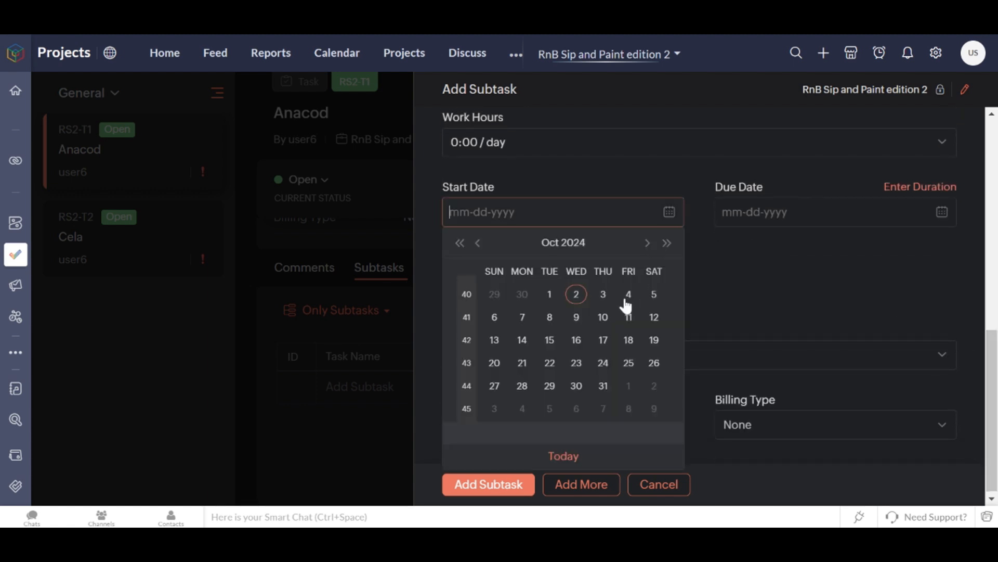
left_click(575, 293)
left_click(832, 211)
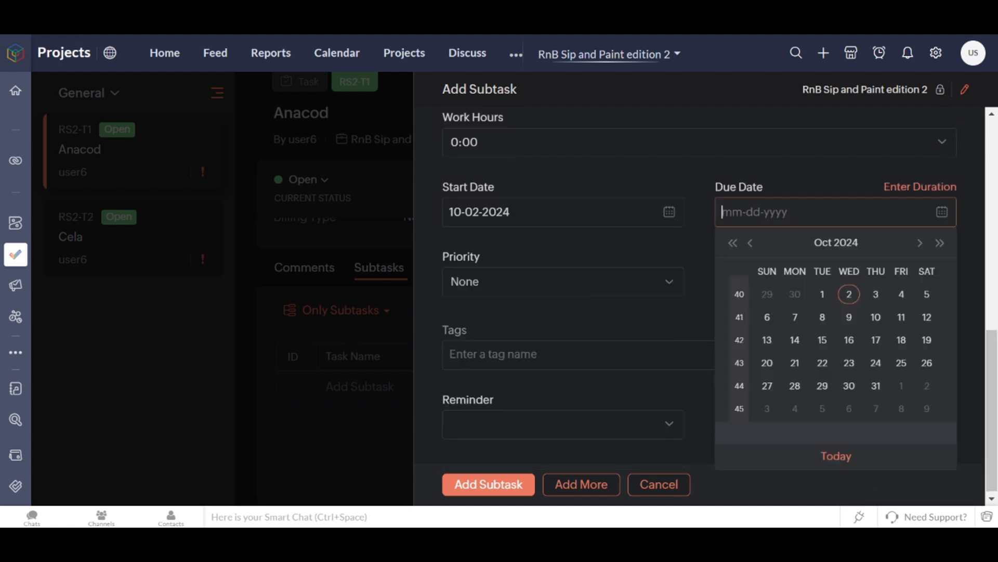
mouse_move(855, 319)
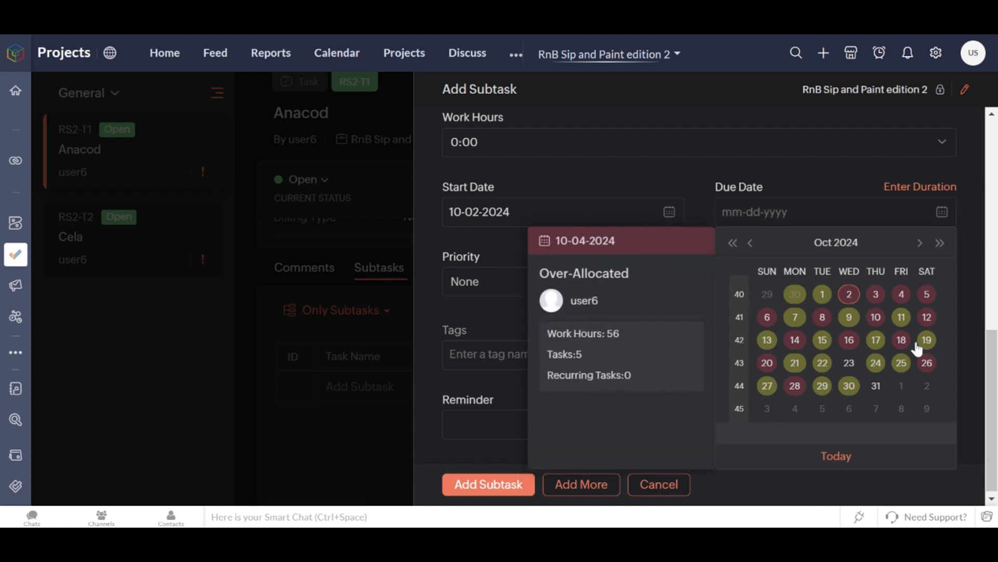
left_click(877, 318)
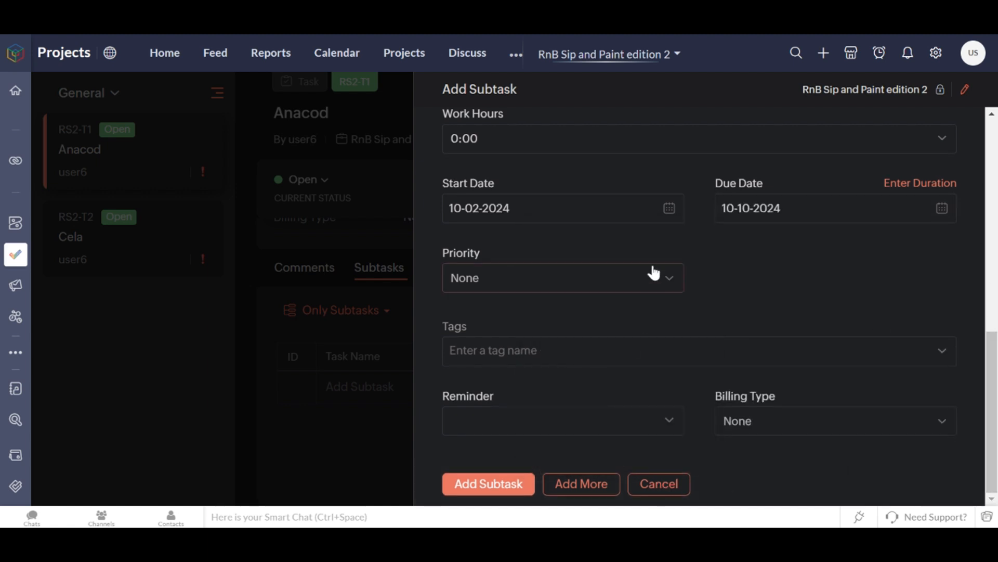
Step: Set the subtask's priority to High and add it to the Anacod task
left_click(643, 286)
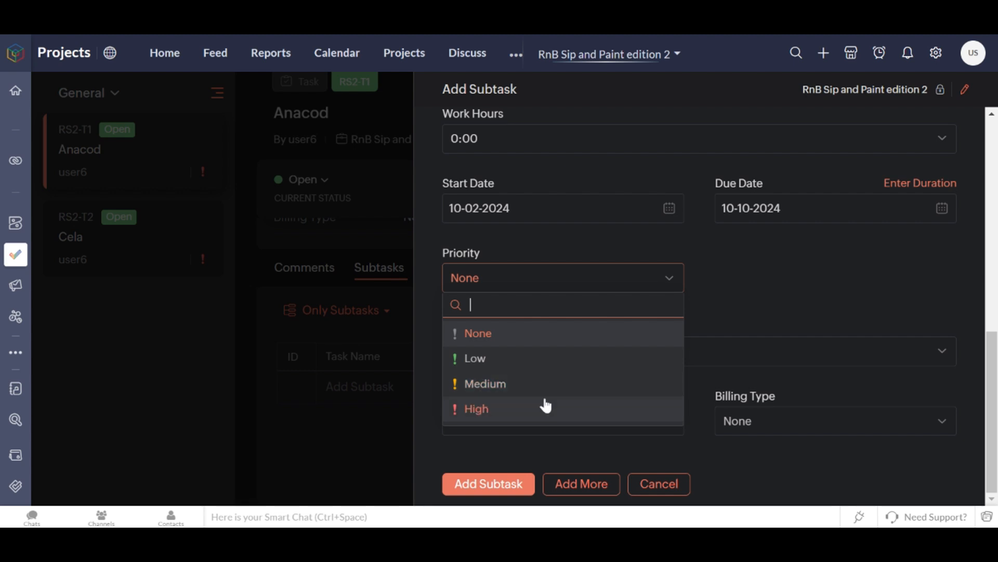
left_click(544, 407)
left_click(489, 483)
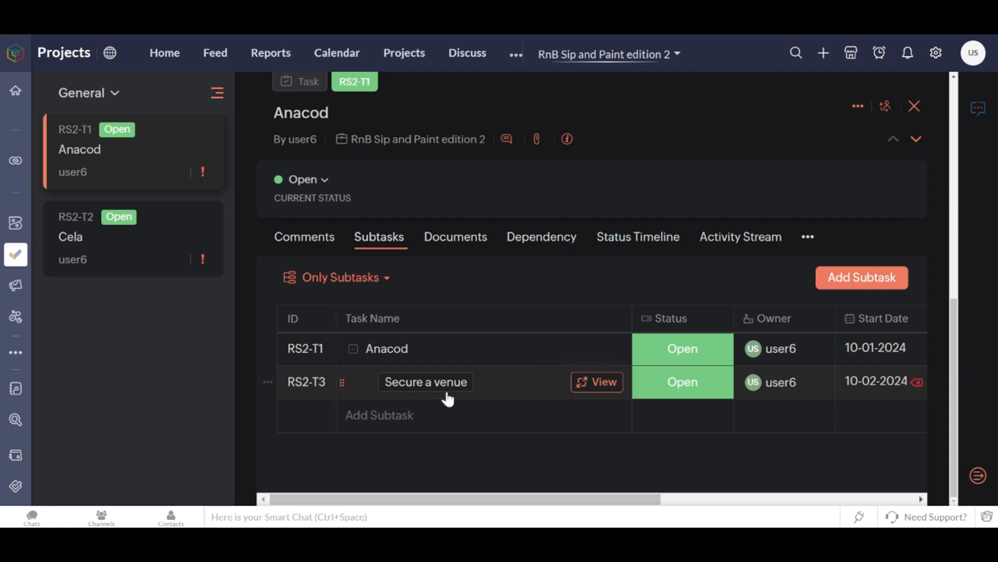
Step: Open the Secure a venue subtask and start a nested subtask named Confirm the Tigoni venue availability
left_click(604, 385)
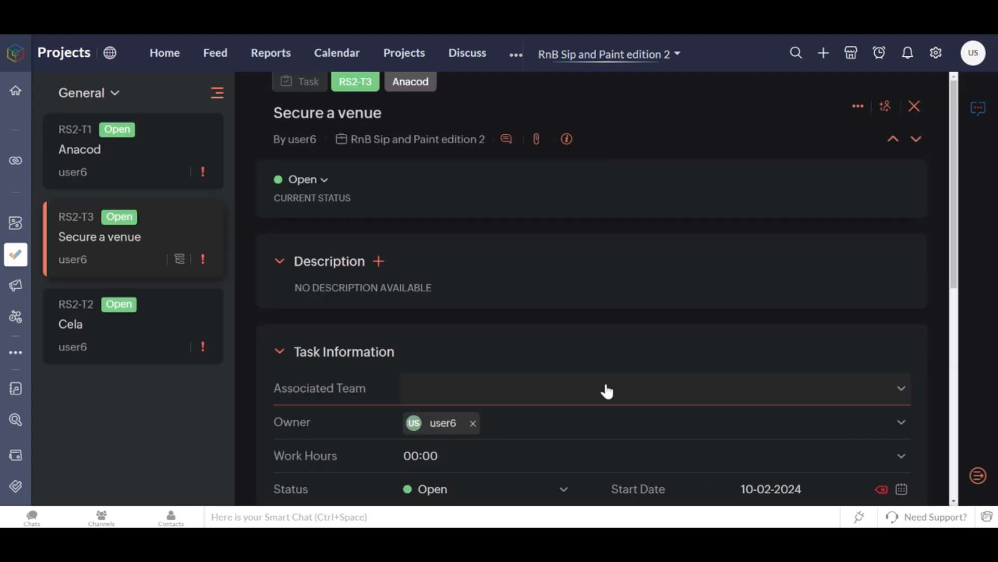
left_click_drag(954, 227, 929, 407)
left_click(868, 293)
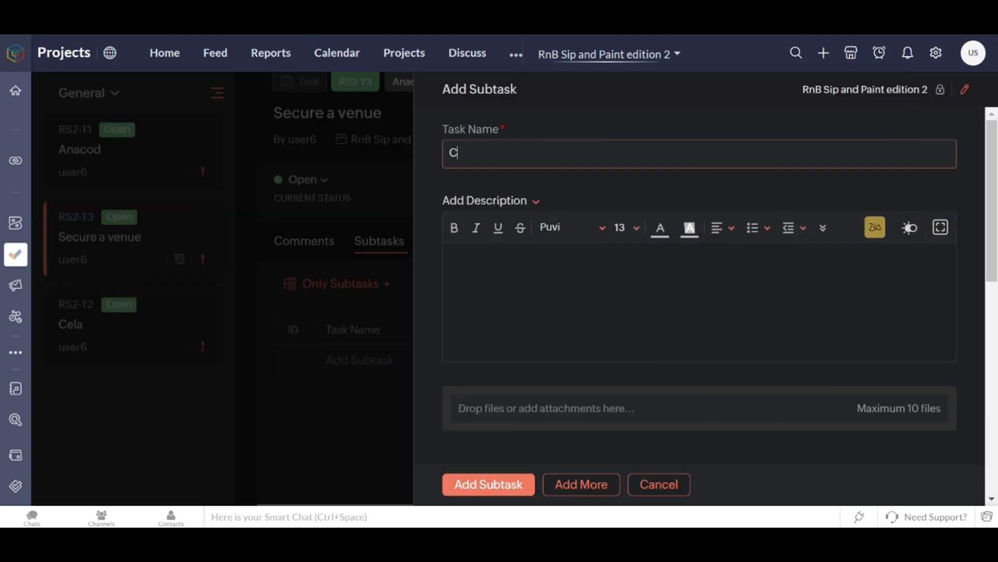
type("Confirm the Tigoni venue is available")
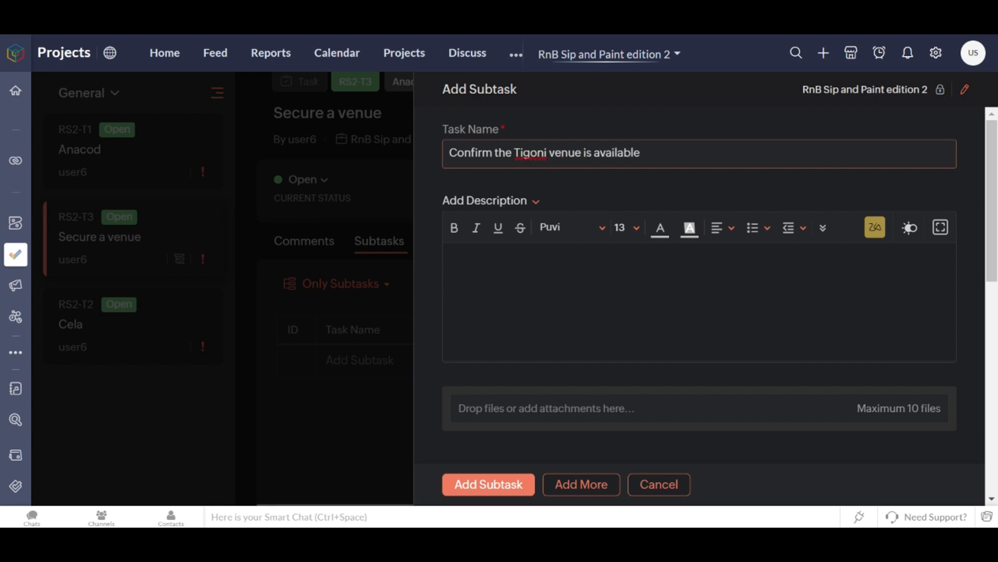
key("BackSpace")
key("BackSpace")
key("BackSpace")
key("BackSpace")
key("BackSpace")
key("BackSpace")
key("BackSpace")
Step: Assign user6 as the owner of the nested venue availability subtask
scroll(660, 249, "down", 6)
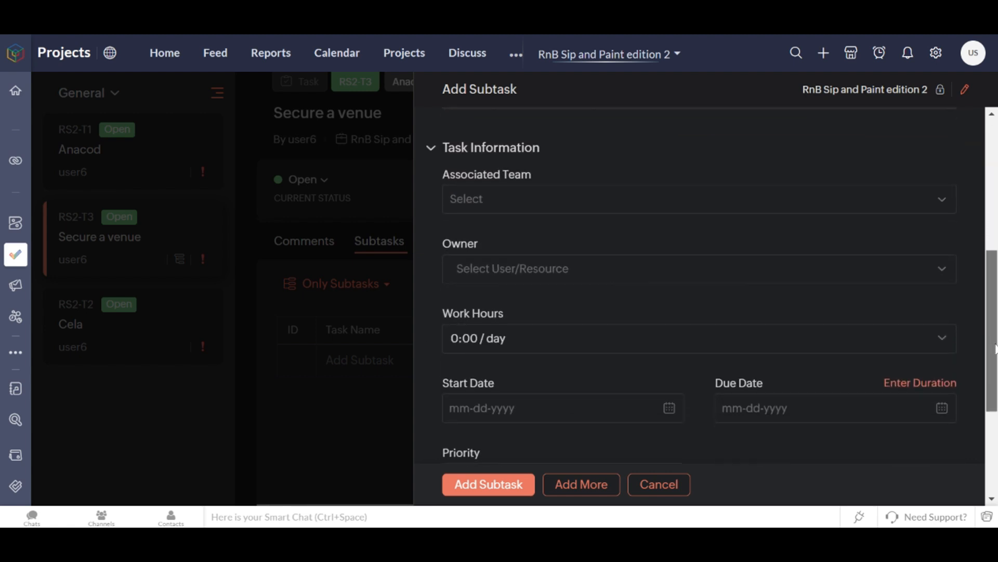
left_click(644, 271)
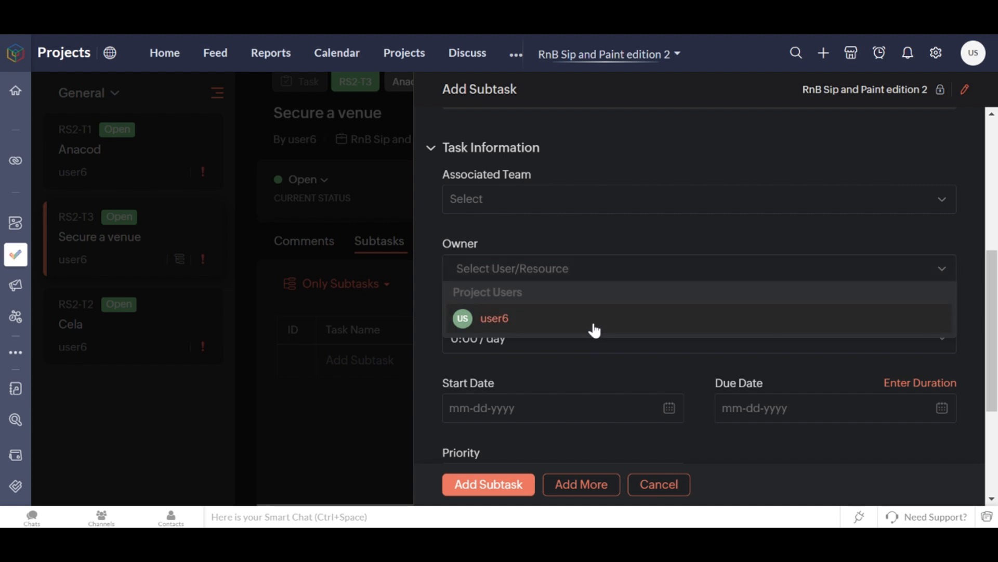
left_click(591, 326)
Step: Set the nested subtask's dates from 10-02-2024 to 10-05-2024 and add it under Secure a venue
scroll(736, 289, "down", 3)
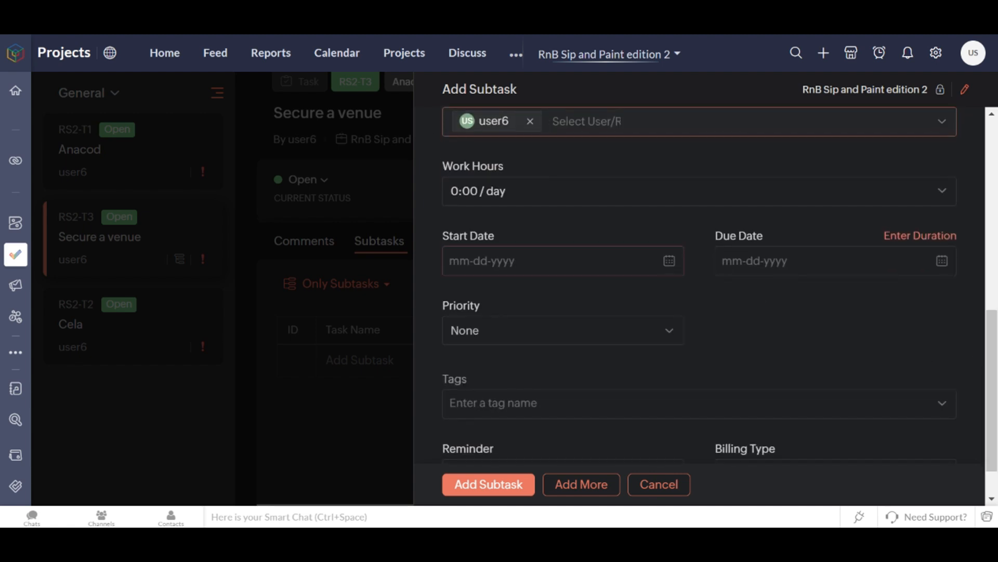
left_click(520, 261)
left_click(576, 343)
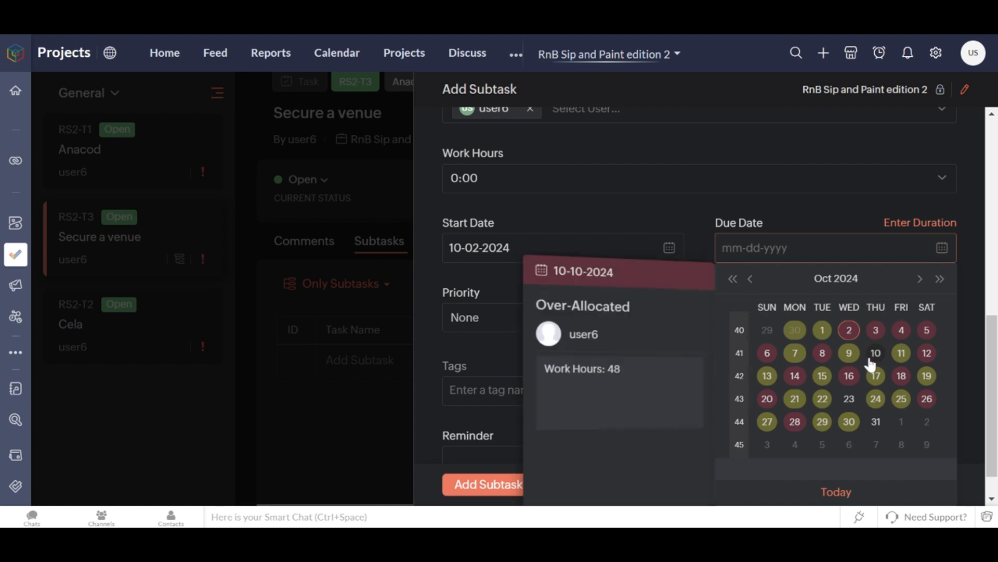
left_click(926, 332)
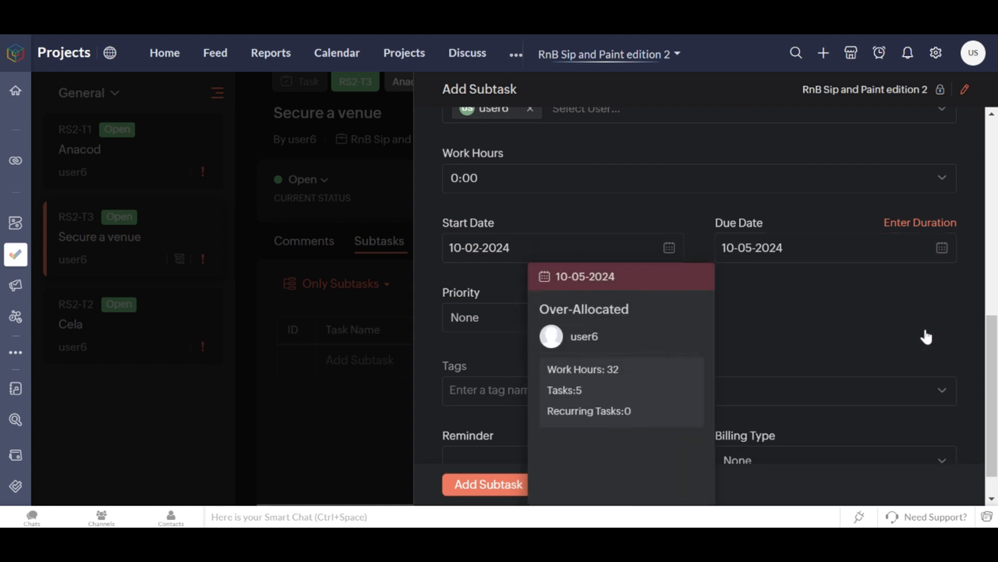
scroll(984, 335, "down", 1)
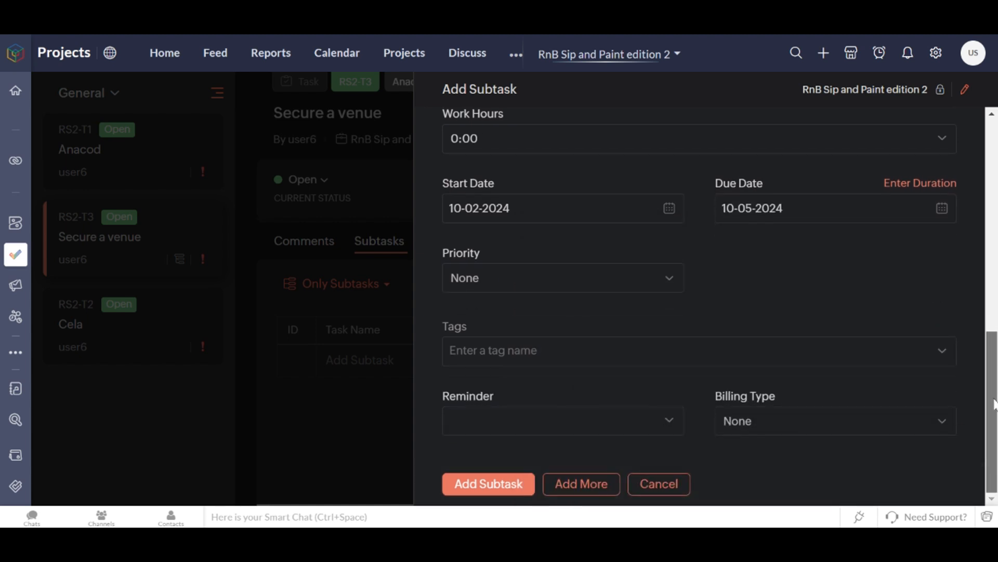
left_click(484, 486)
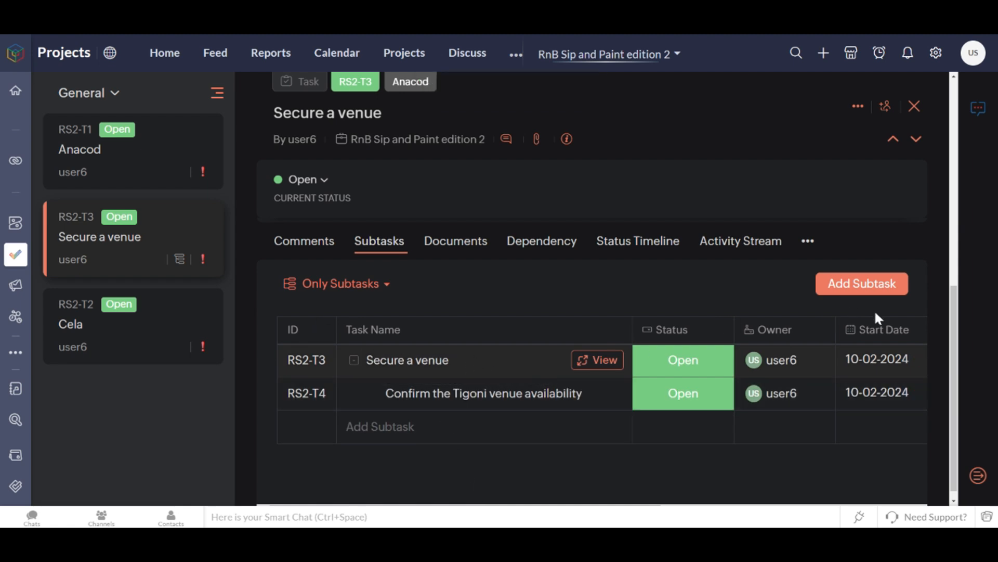
Step: Start another subtask under Secure a venue named Negotiate and sign venue contract, with user6 as its owner
left_click(862, 283)
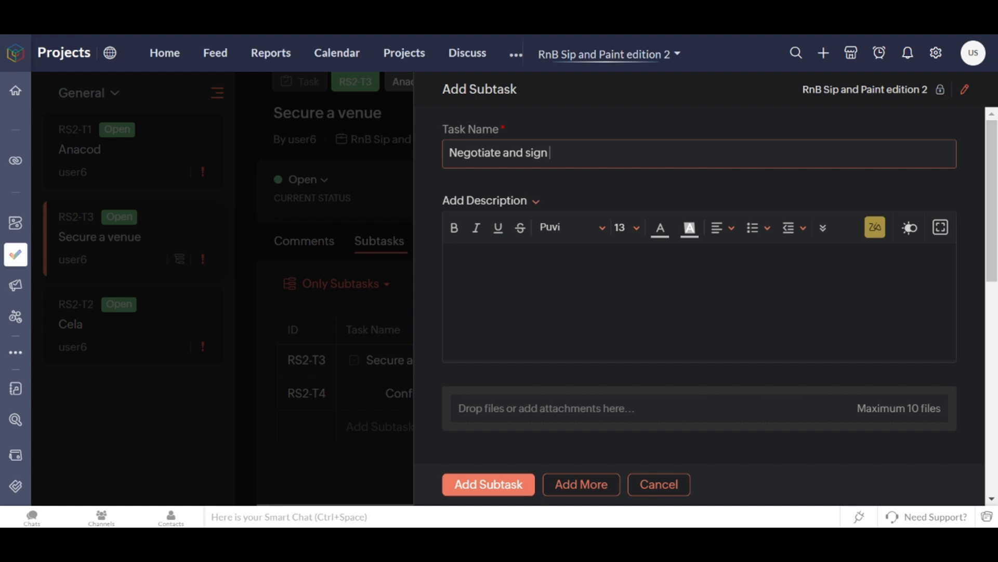
type("venue contract")
scroll(750, 208, "down", 6)
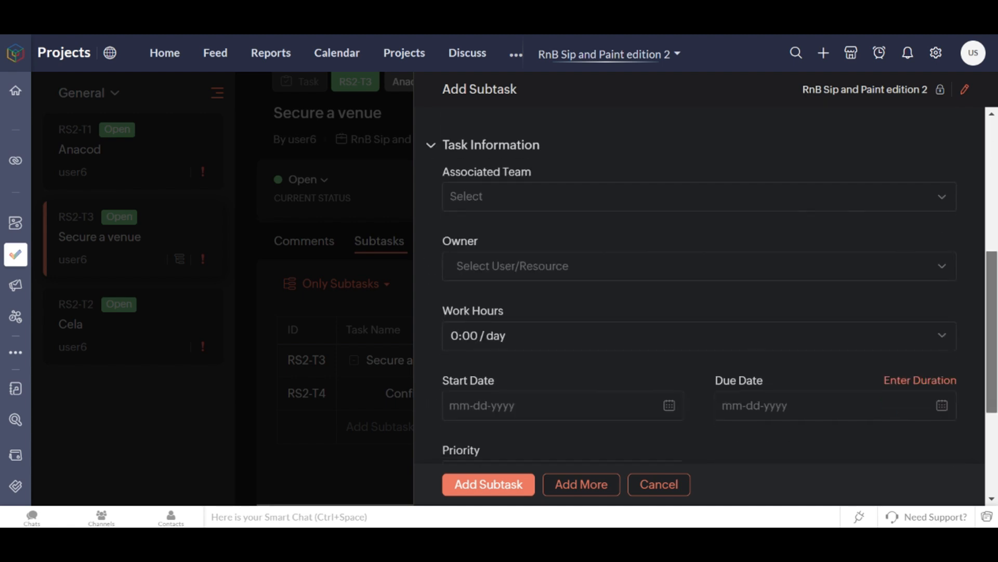
left_click(695, 247)
left_click(641, 306)
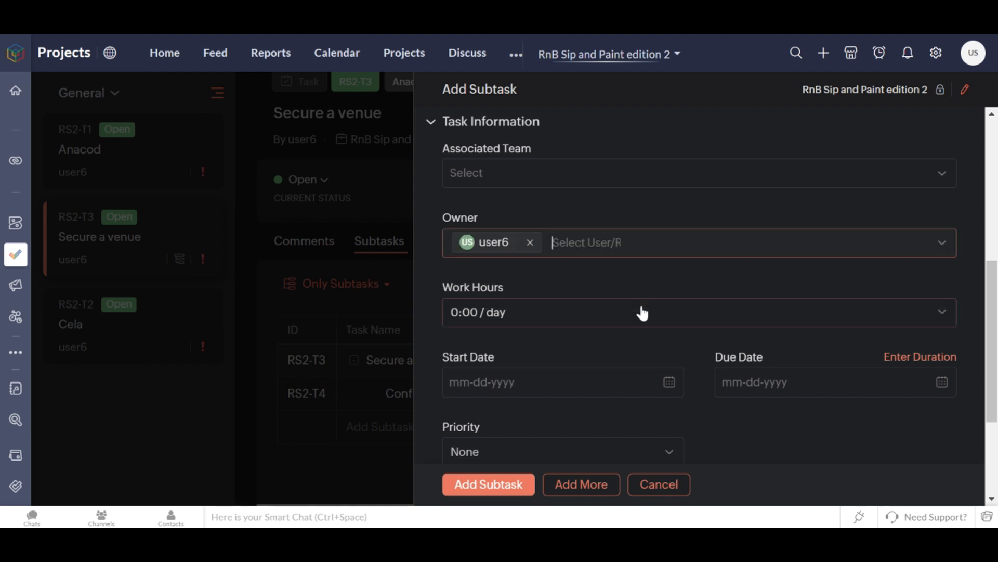
Step: Set the contract subtask's dates from 10-02-2024 to 10-08-2024 and add it under Secure a venue
left_click(617, 388)
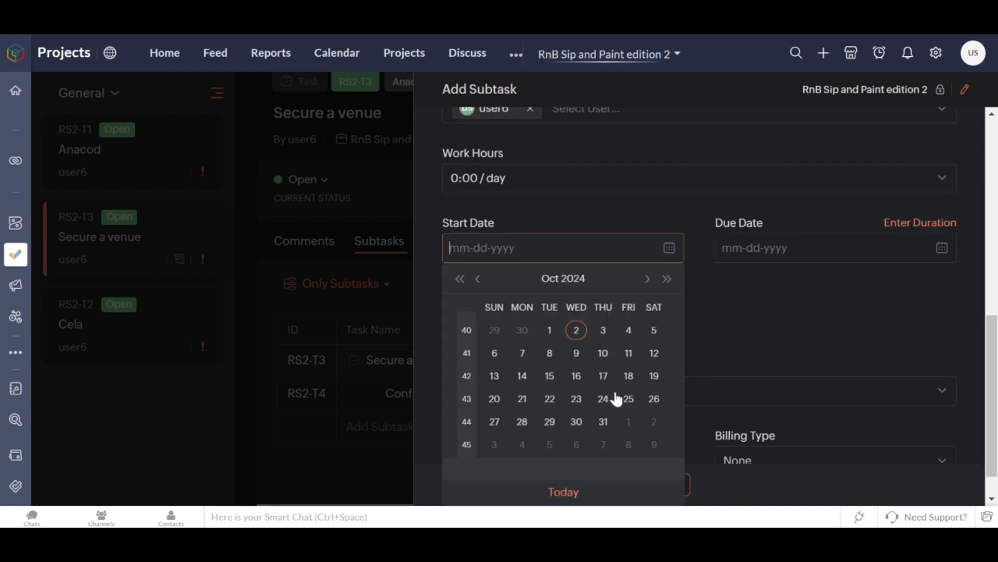
left_click(574, 332)
left_click(754, 248)
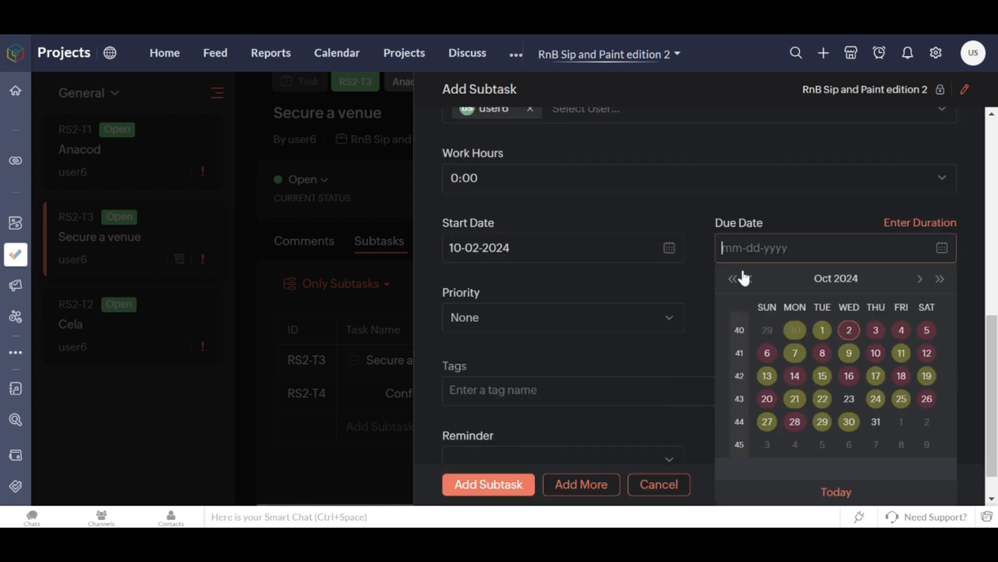
left_click(827, 358)
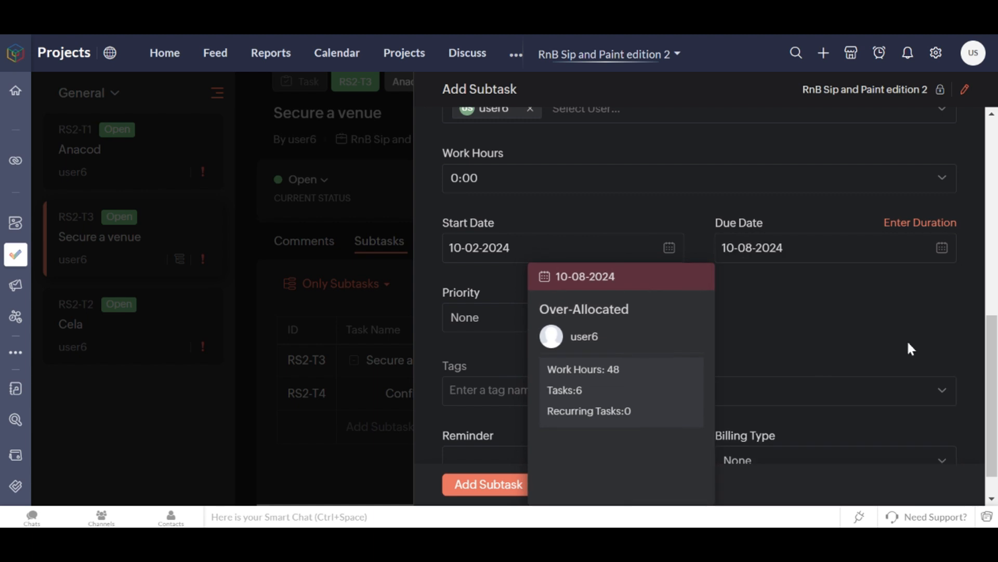
scroll(905, 416, "down", 1)
left_click(502, 491)
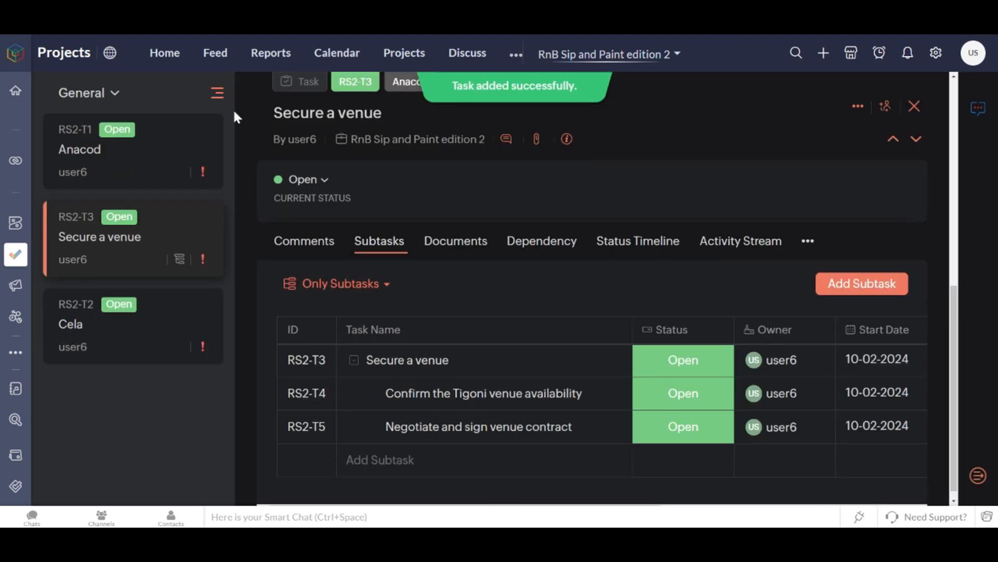
Step: Return to the project's full task list and review the dates, durations and priorities of the tasks
left_click(103, 138)
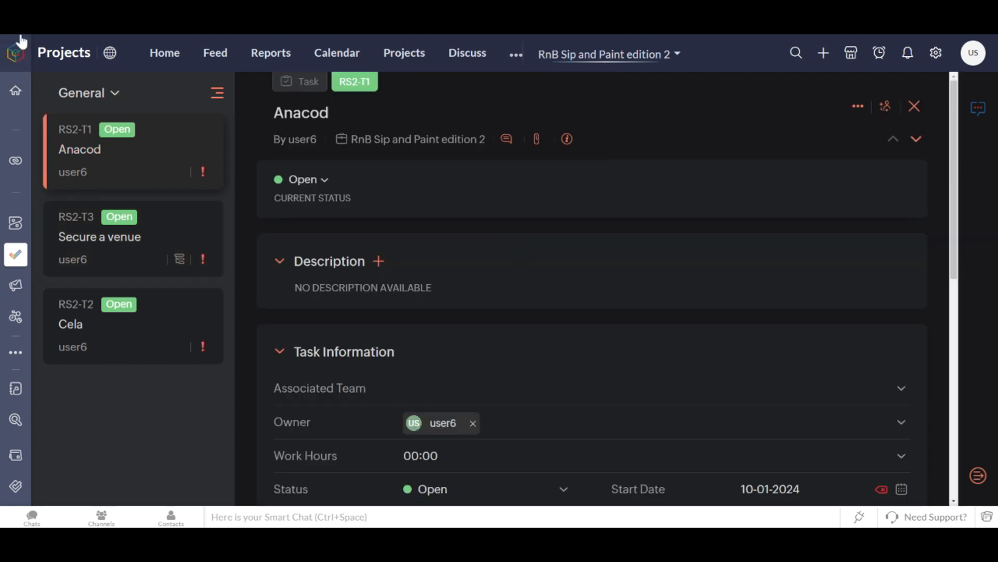
left_click(19, 37)
left_click(20, 35)
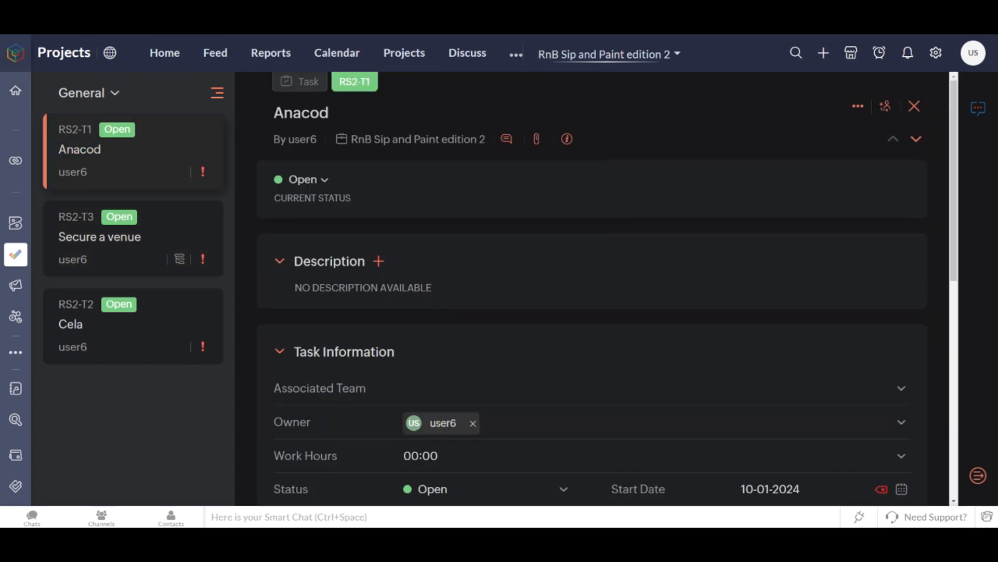
left_click(20, 35)
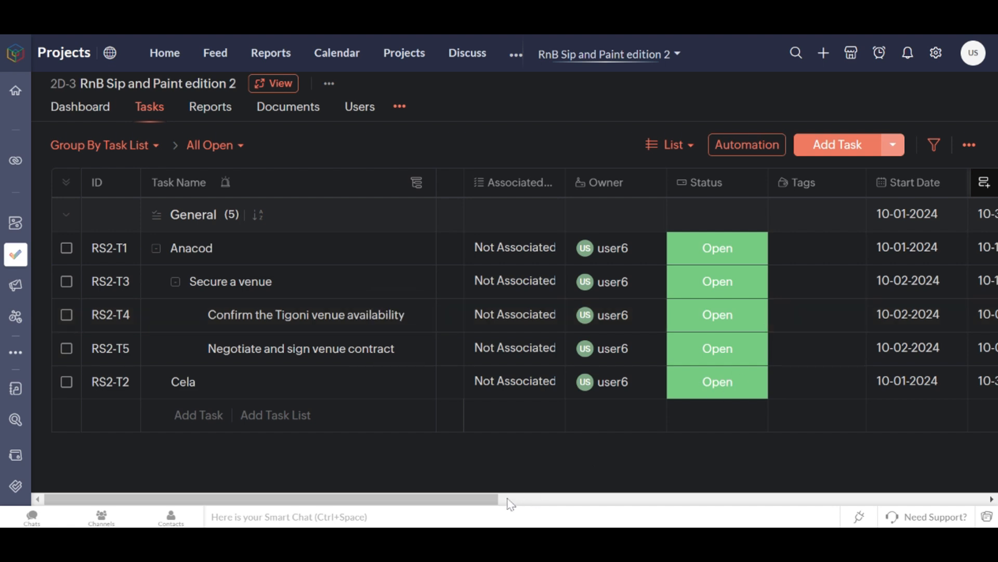
left_click_drag(482, 501, 612, 502)
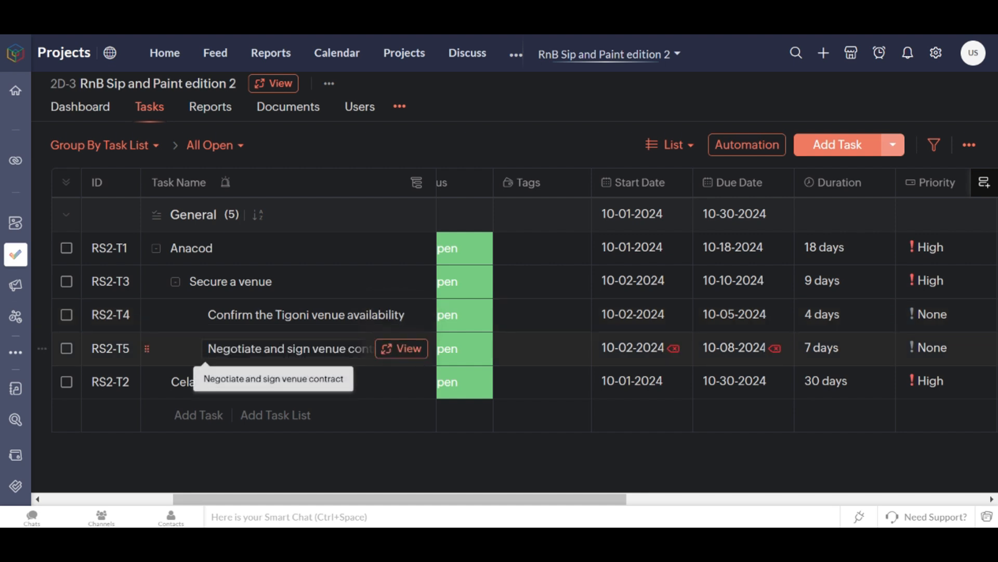
left_click_drag(557, 498, 493, 499)
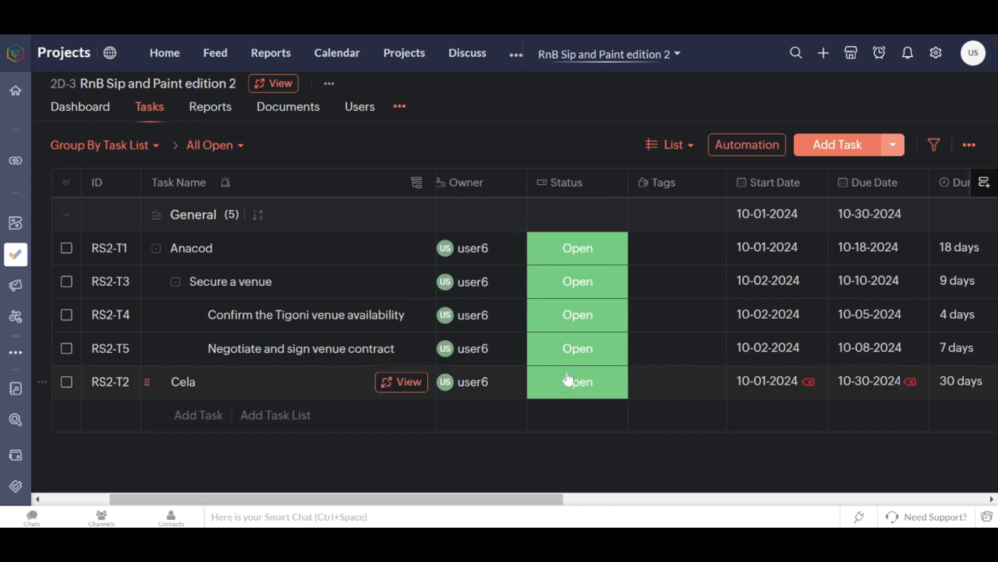
Step: Set the status of Confirm the Tigoni venue availability to Closed and check its completion percentage
left_click(563, 322)
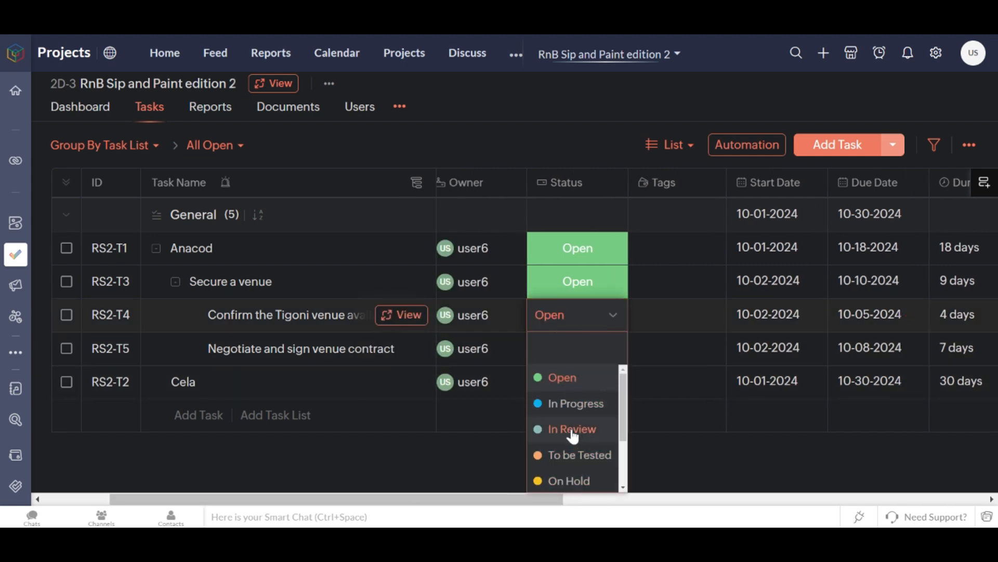
left_click_drag(623, 403, 606, 453)
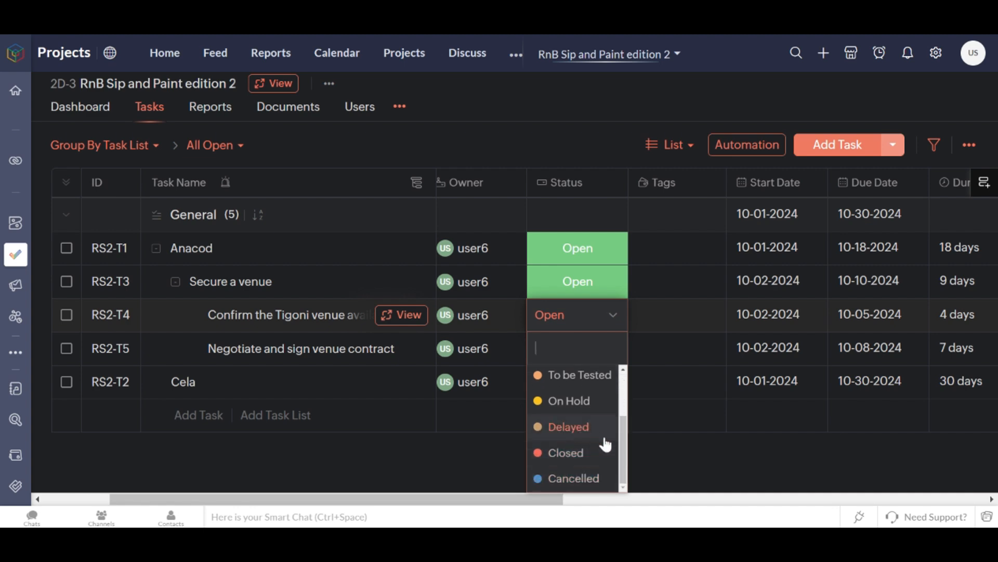
left_click_drag(619, 469, 624, 447)
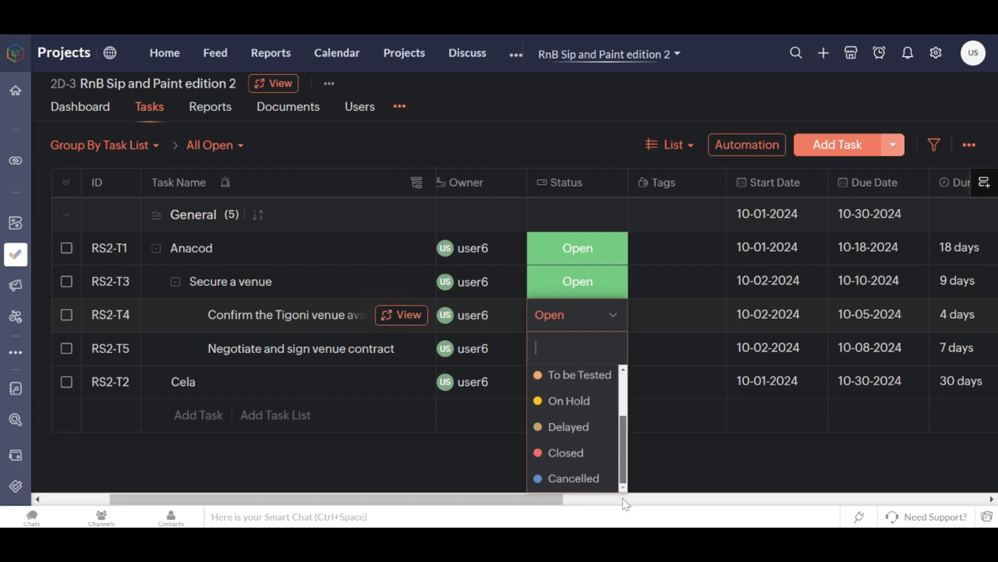
left_click(566, 452)
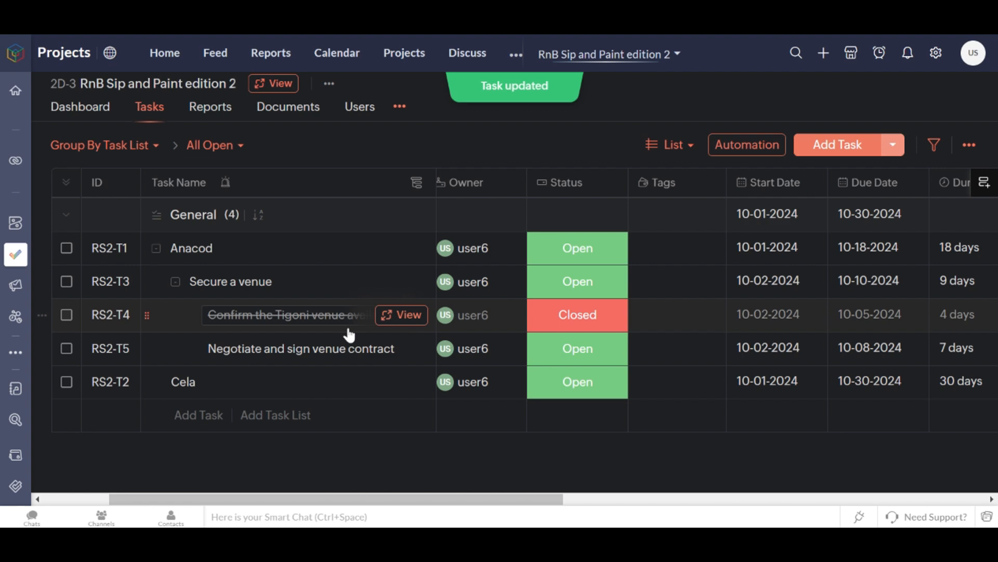
left_click_drag(441, 504, 777, 507)
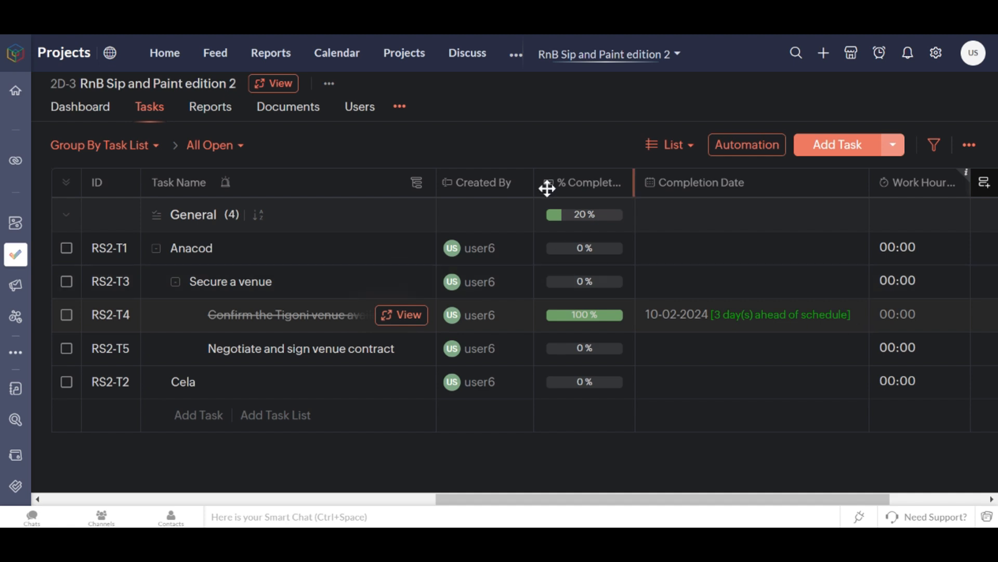
Step: Set the status of the Negotiate and sign venue contract subtask to In Review
scroll(563, 496, "left", 10)
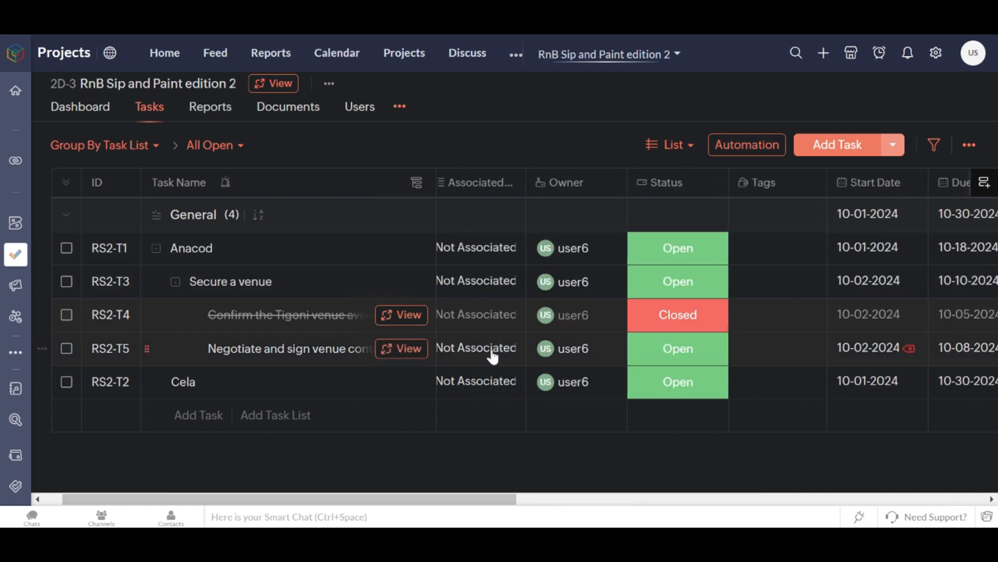
left_click(490, 351)
left_click(691, 473)
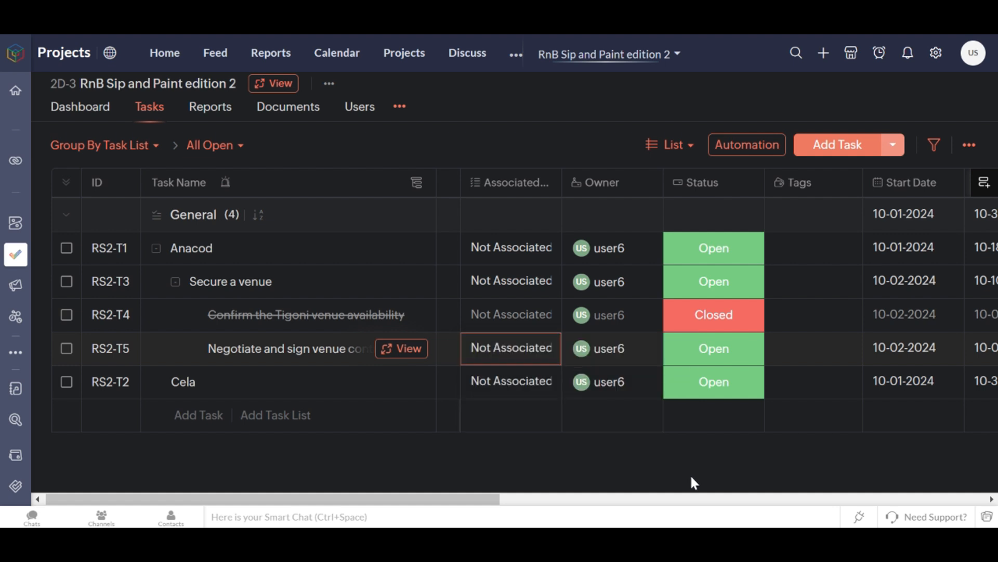
left_click(710, 358)
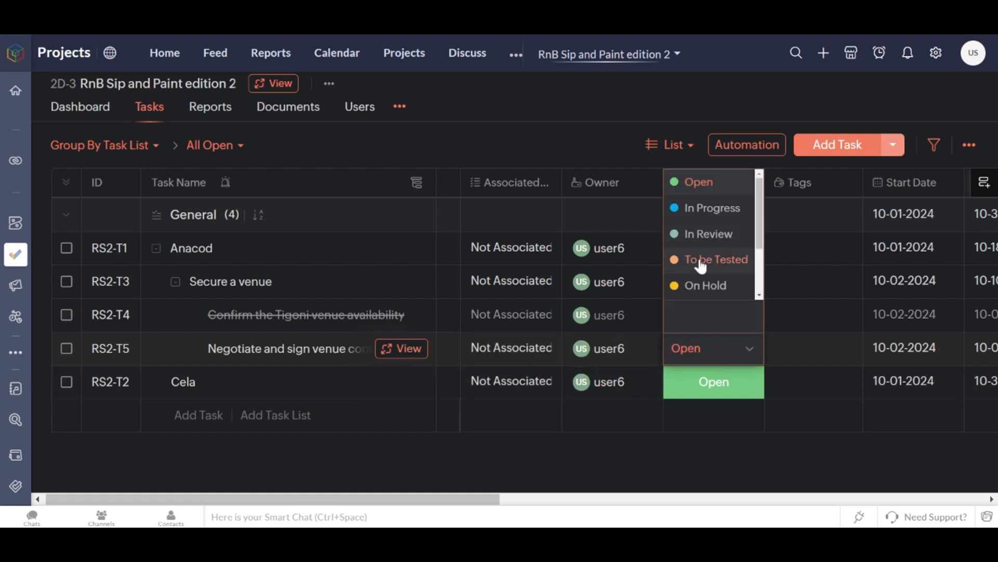
left_click(699, 235)
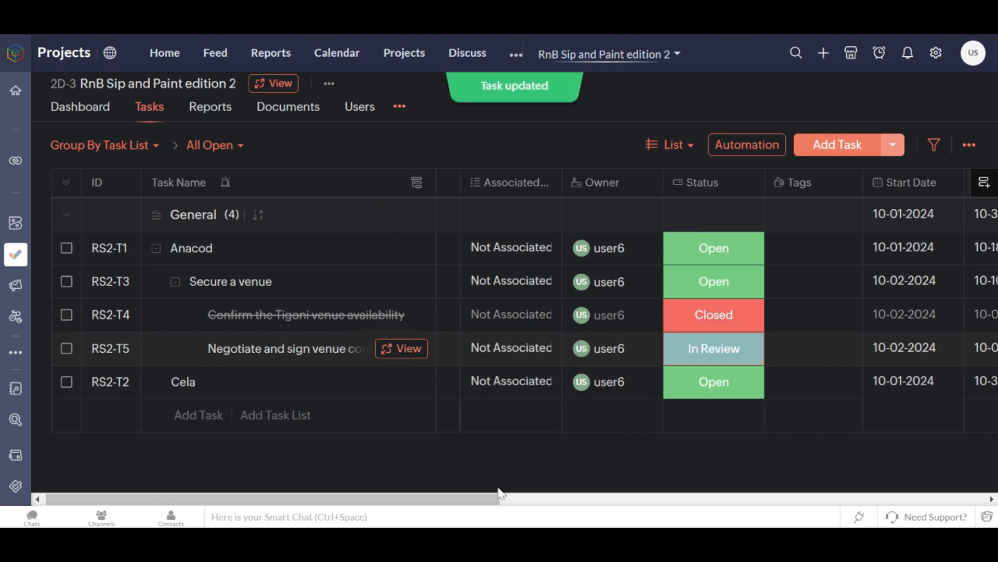
Step: Set the completion percentage of the Negotiate and sign venue contract subtask to 80
left_click_drag(467, 500, 782, 497)
left_click(744, 348)
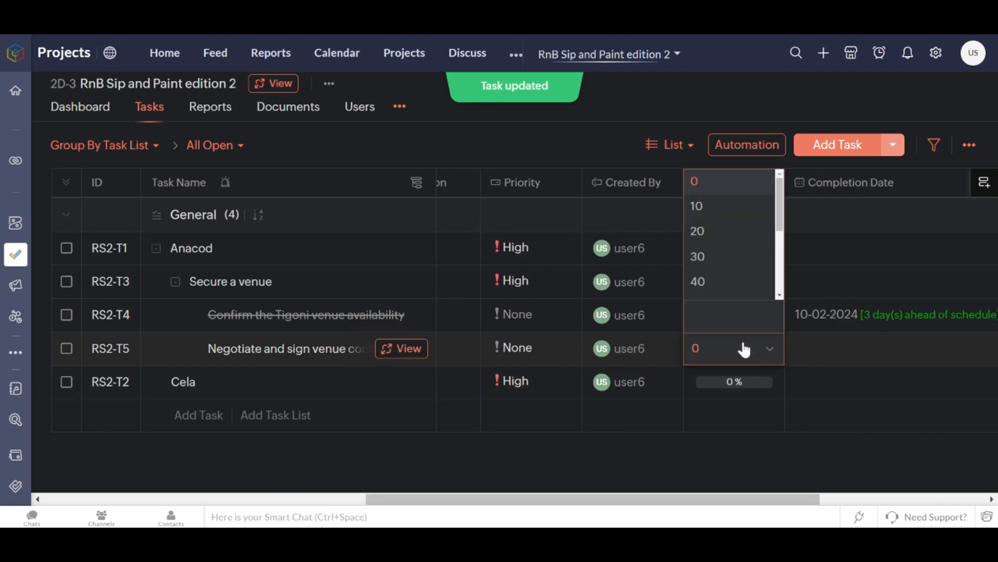
left_click_drag(780, 205, 779, 266)
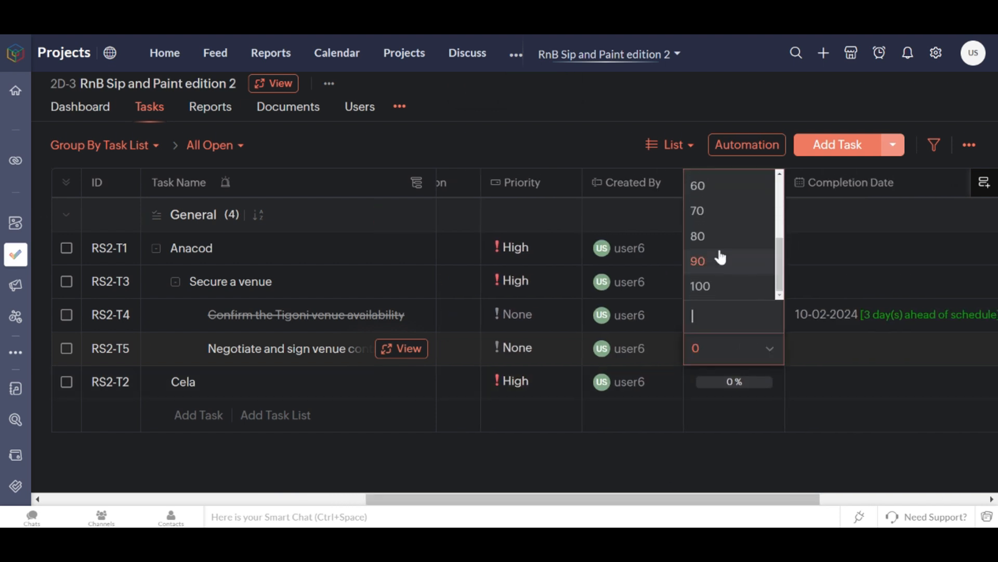
left_click(716, 238)
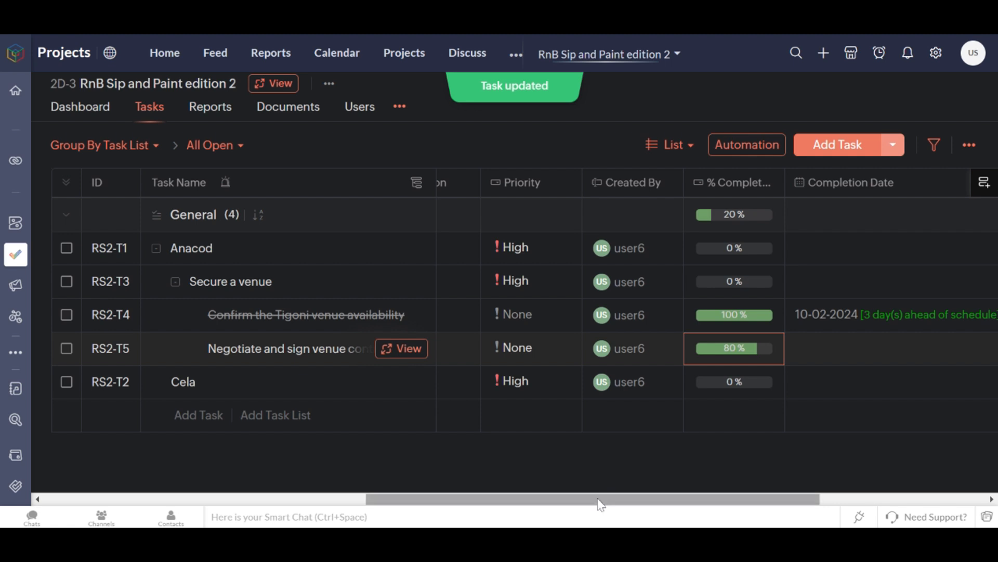
left_click_drag(372, 499, 50, 499)
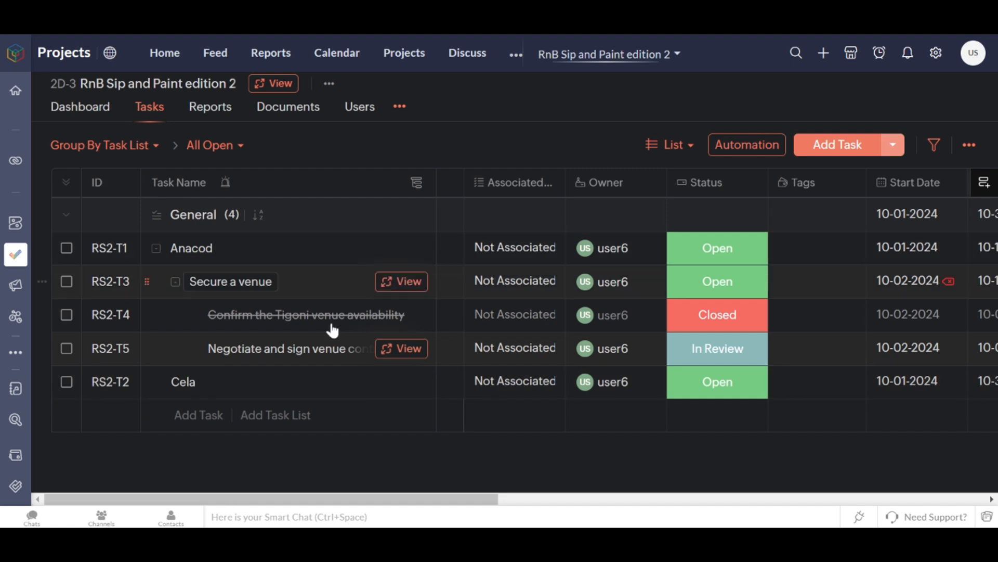
Step: Open the project's dashboard and look through its widgets
left_click(97, 116)
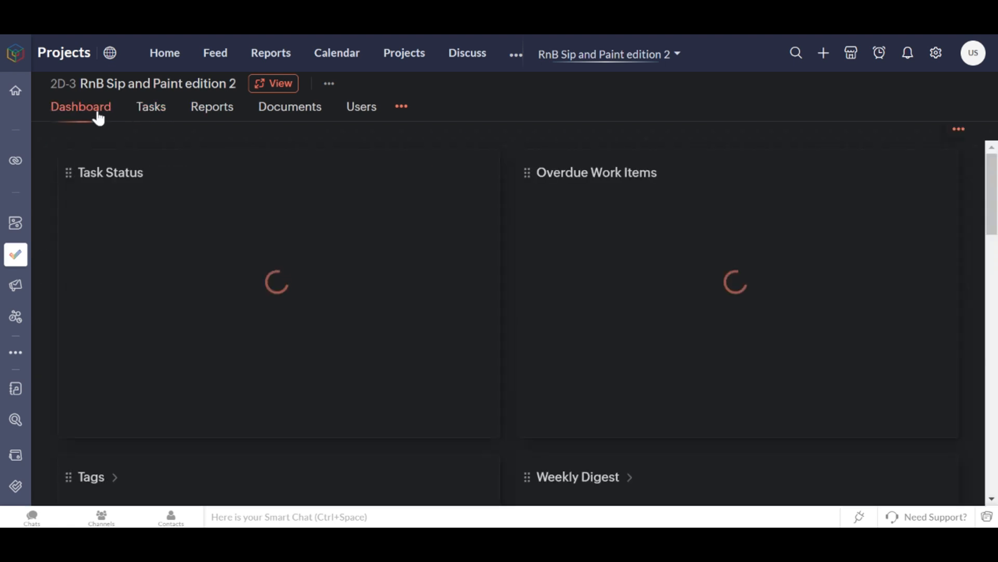
left_click(98, 111)
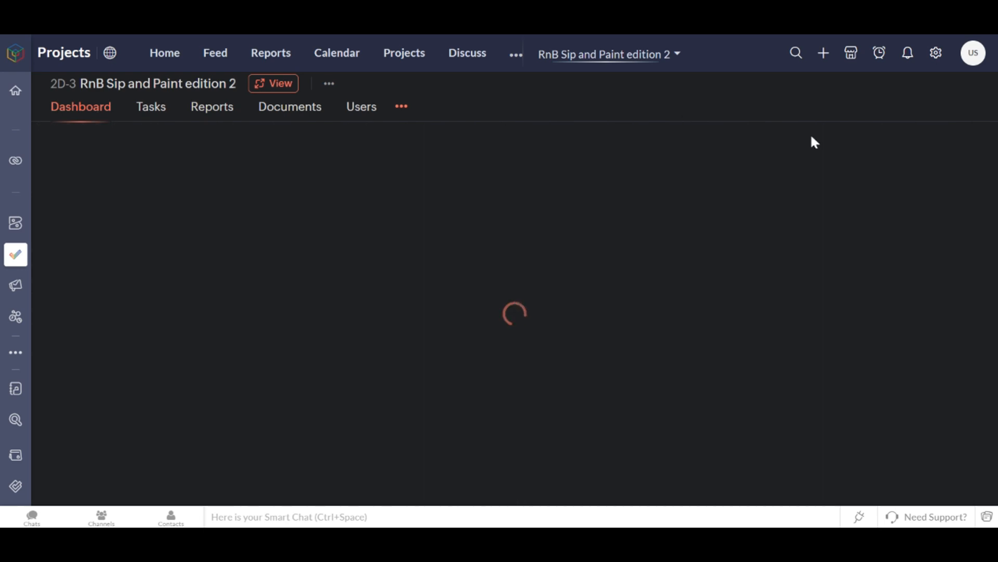
scroll(995, 182, "down", 5)
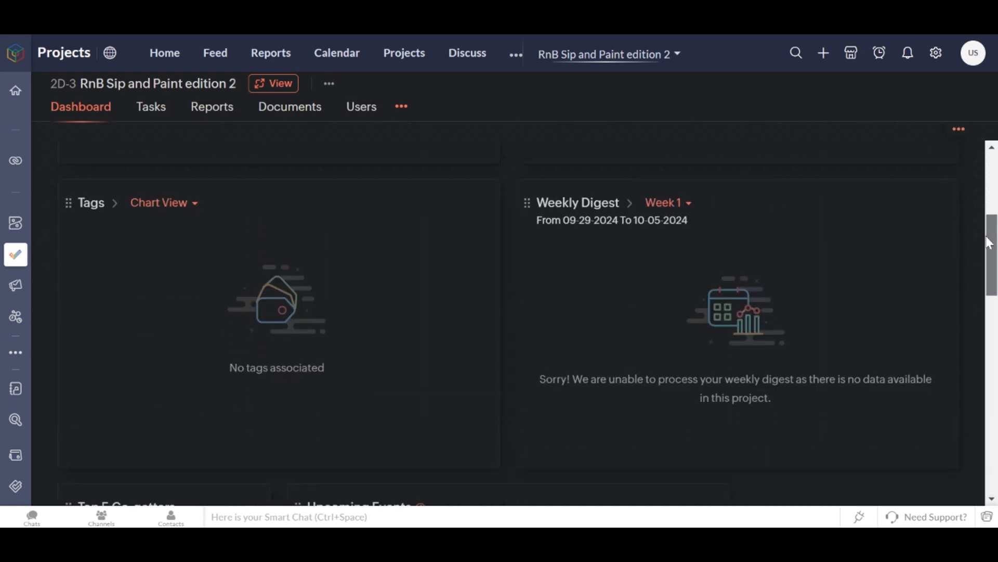
scroll(994, 156, "up", 6)
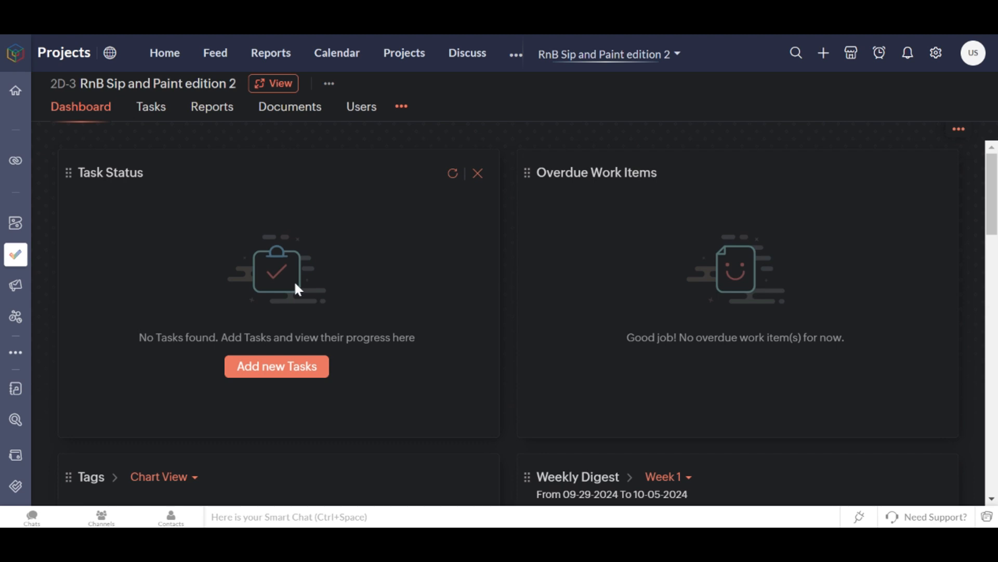
Step: Refresh the Task Status widget, display it as a bar chart and inspect its status bars
left_click(451, 173)
mouse_move(450, 180)
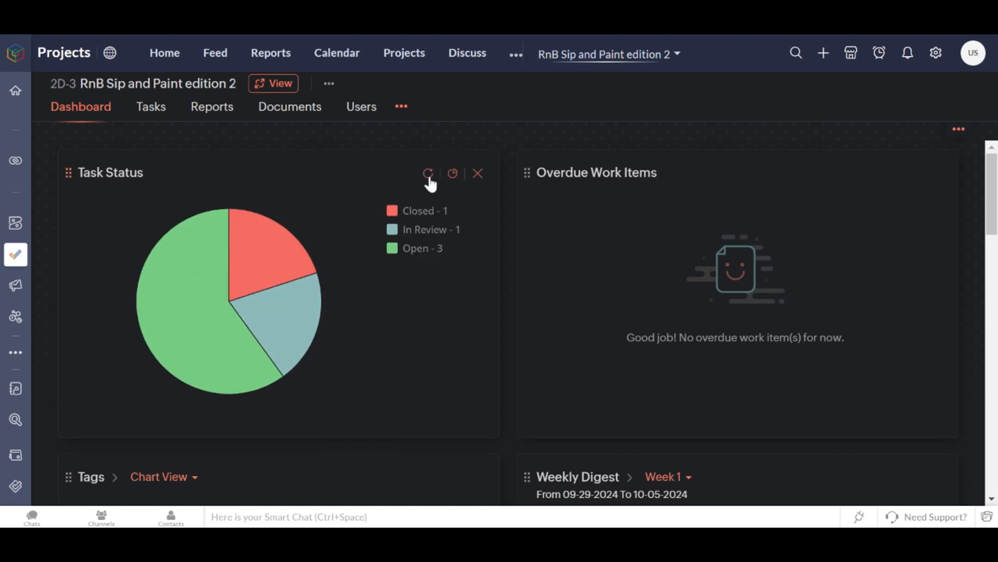
left_click(269, 242)
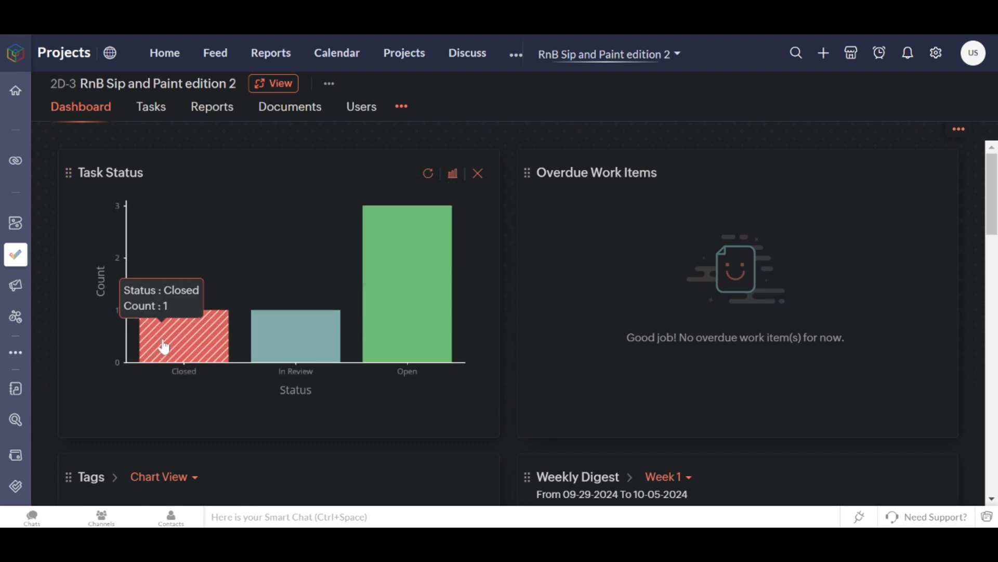
mouse_move(326, 340)
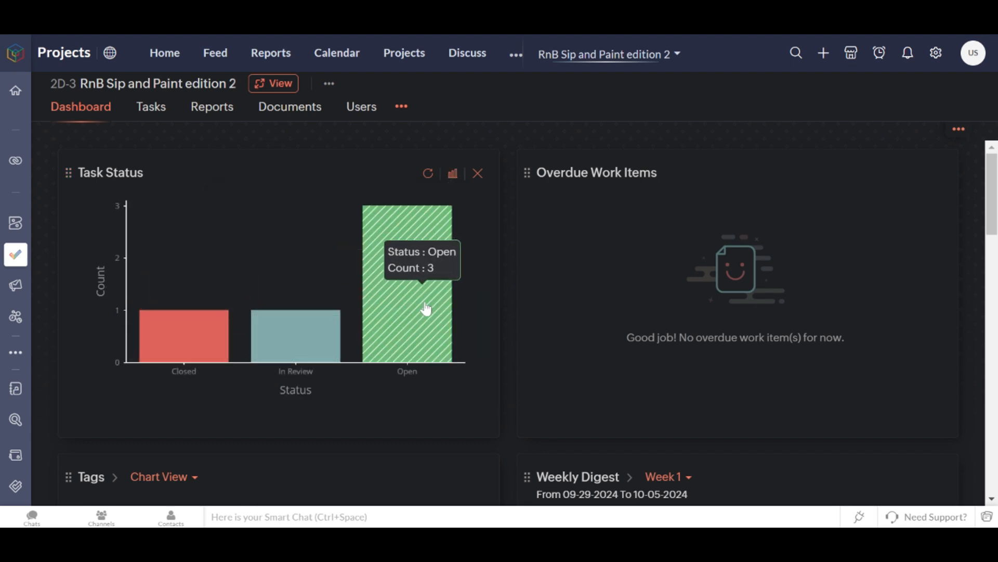
Step: Change the Task Status widget to a donut chart and refresh the Overdue Work Items widget
mouse_move(456, 177)
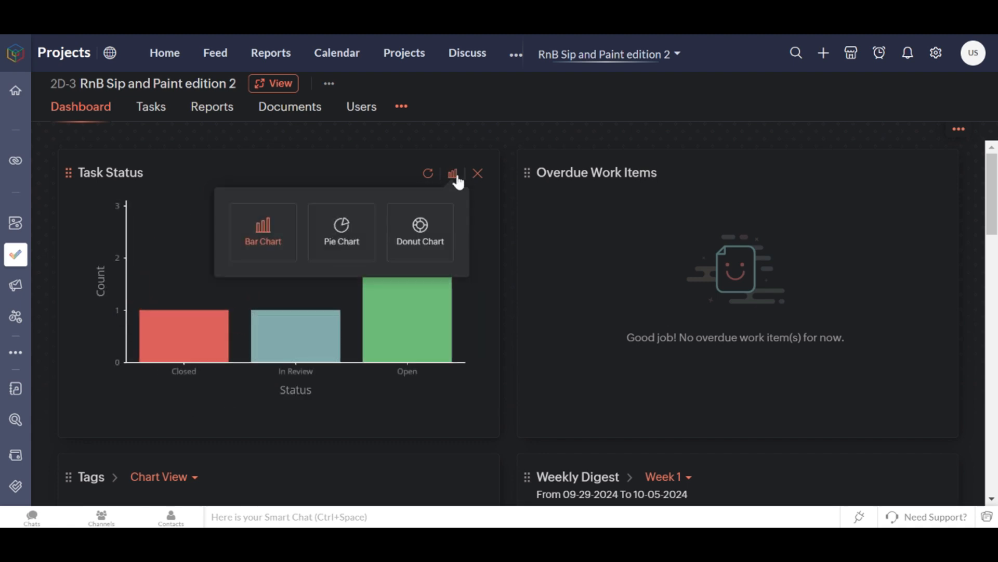
left_click(420, 229)
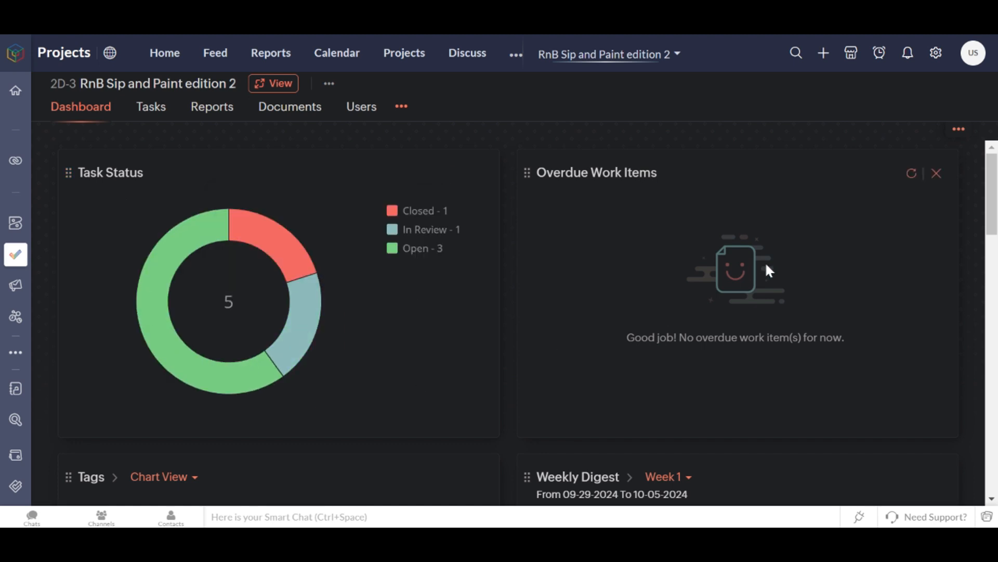
left_click(912, 174)
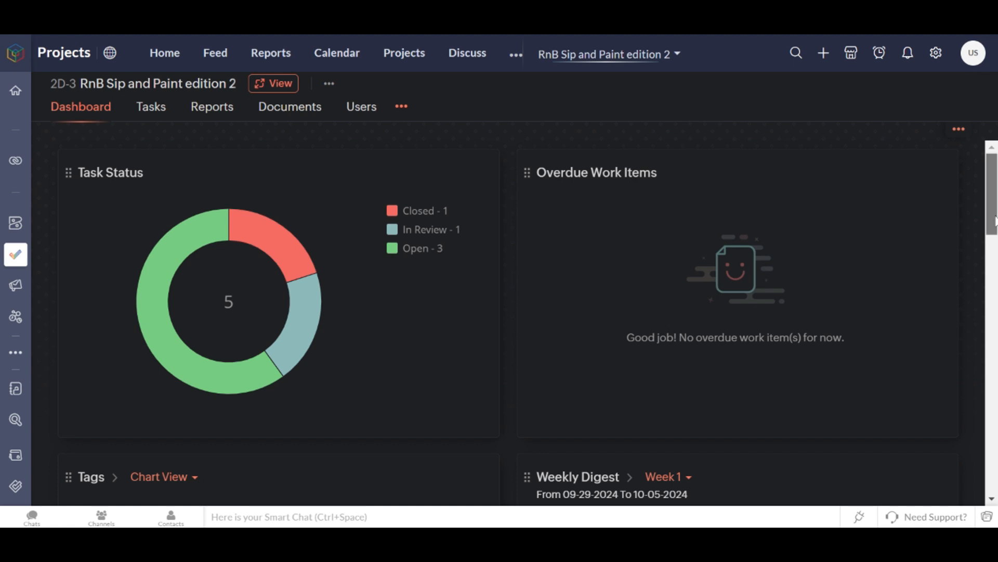
Step: Look through the remaining dashboard widgets and inspect the 0%, 80% and 100% bars of the Task Progress Chart
left_click_drag(994, 221, 995, 355)
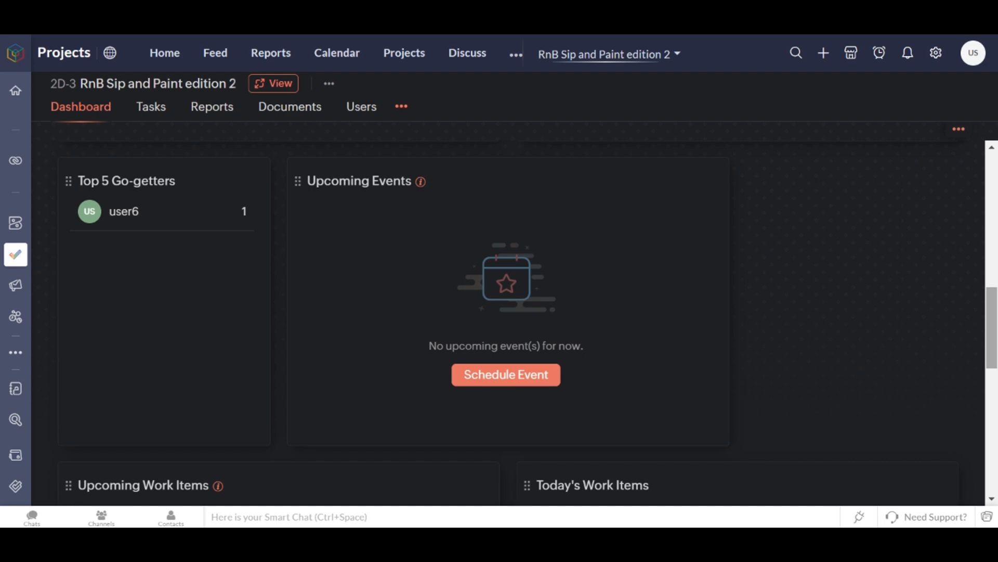
left_click_drag(991, 329, 990, 404)
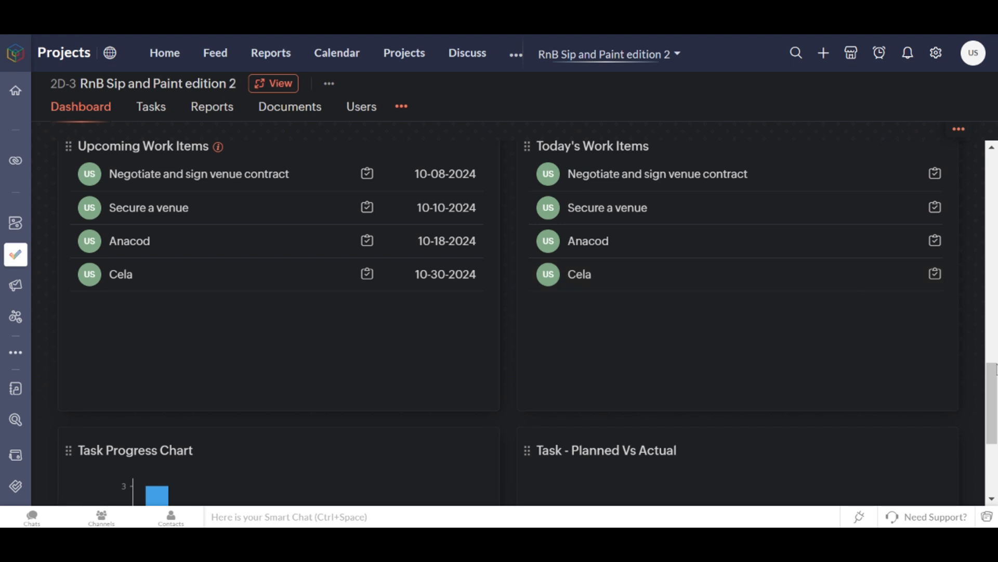
left_click_drag(992, 385, 997, 436)
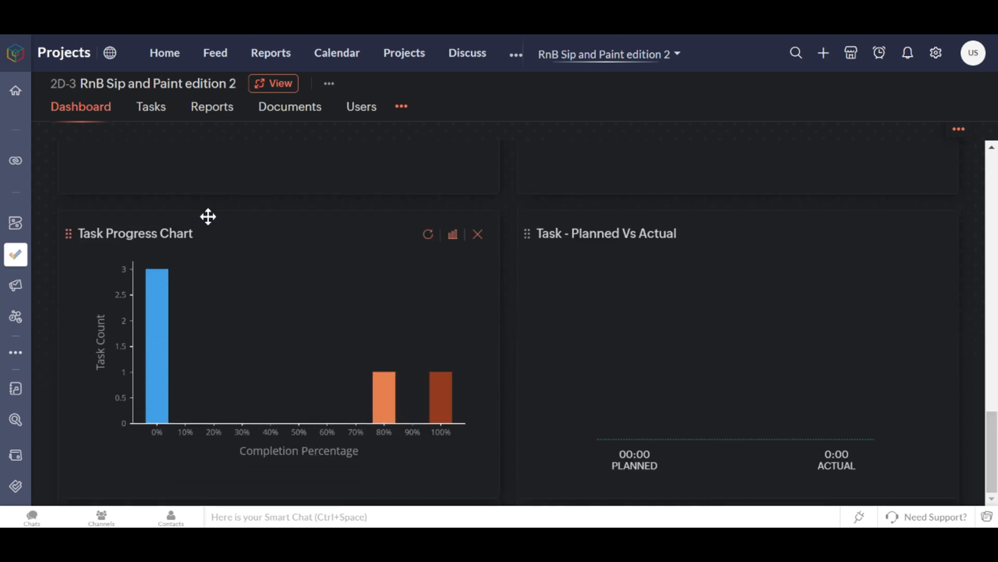
mouse_move(165, 329)
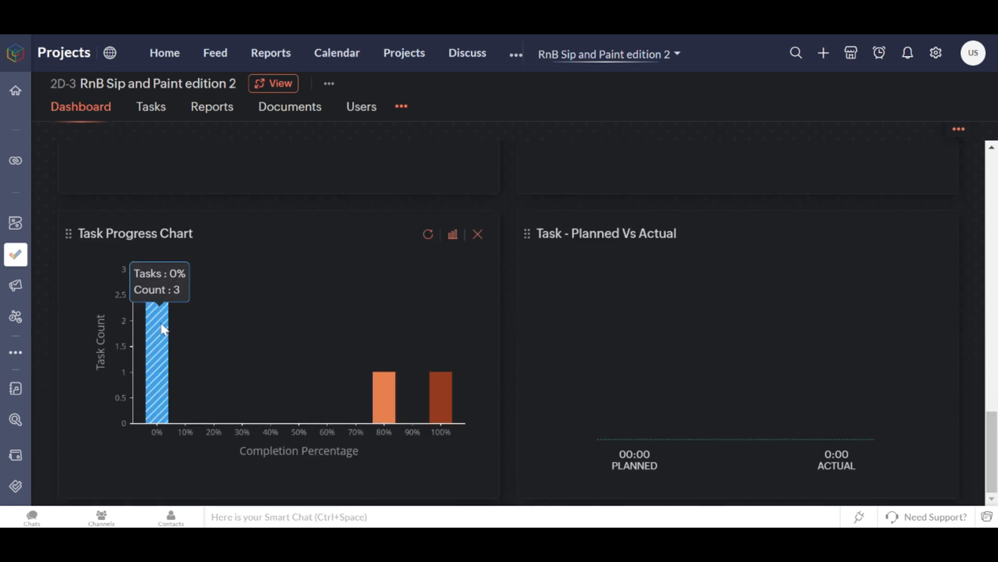
mouse_move(383, 396)
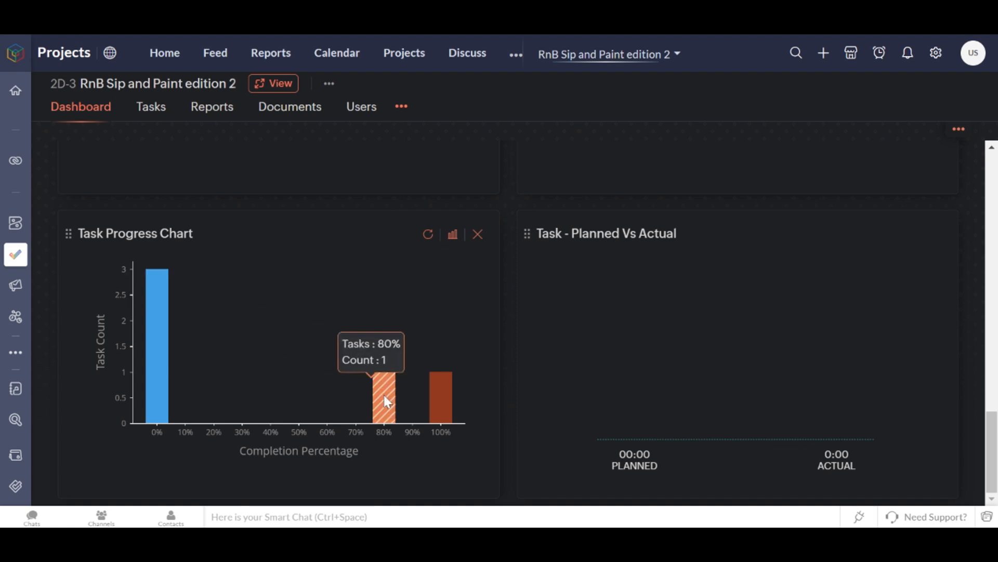
mouse_move(445, 399)
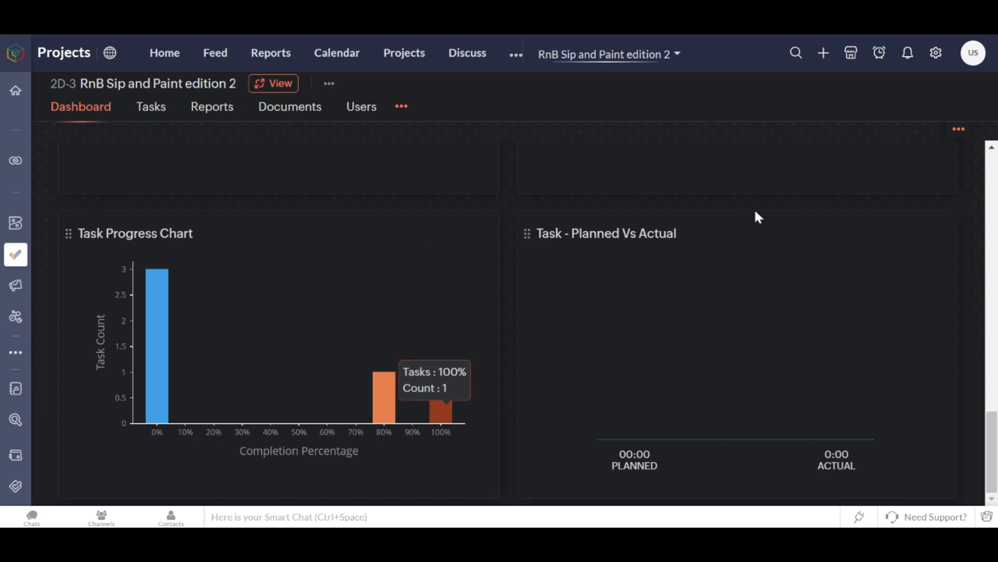
left_click(995, 181)
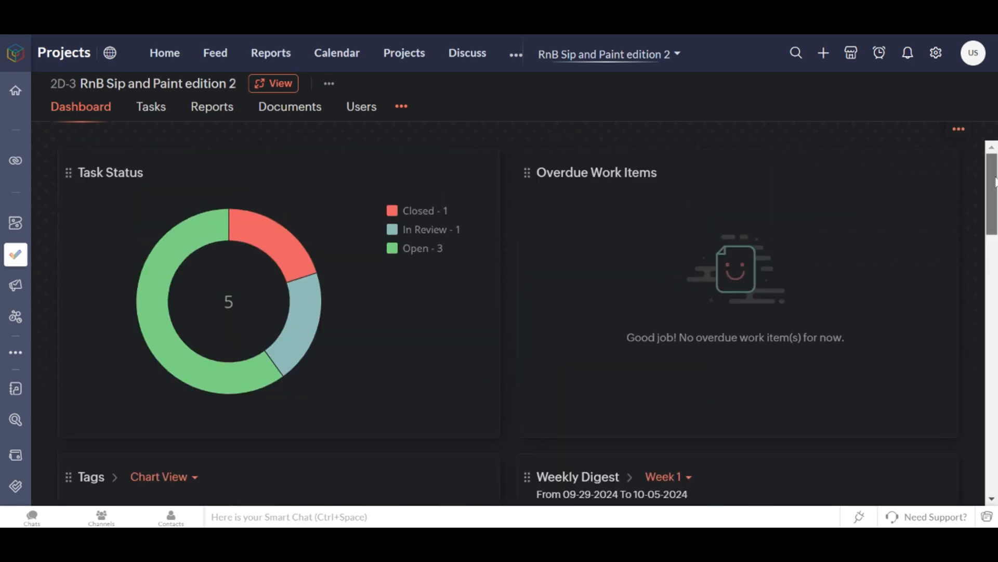
Step: Look through the project's tasks, workload report, documents and users
left_click(154, 107)
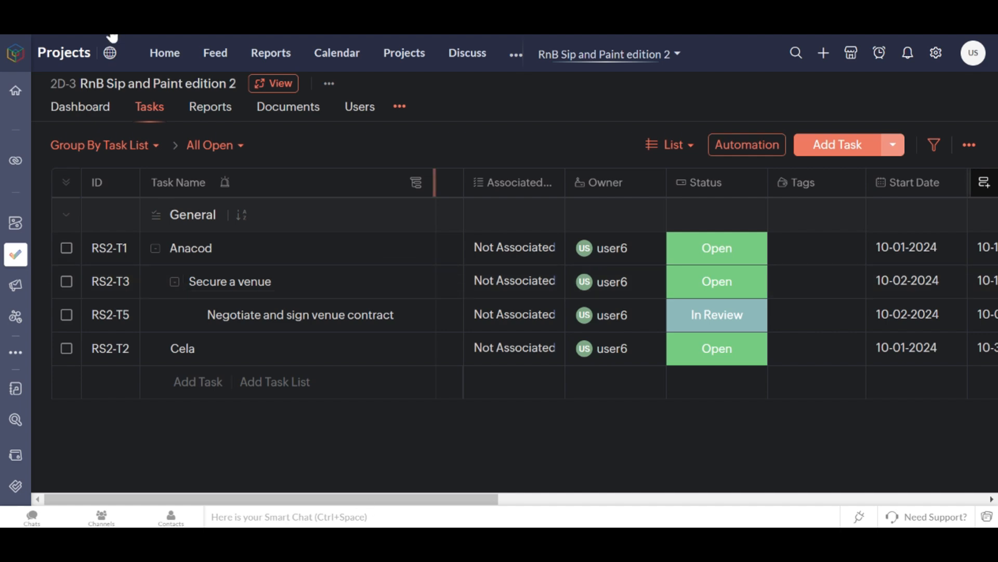
left_click(195, 106)
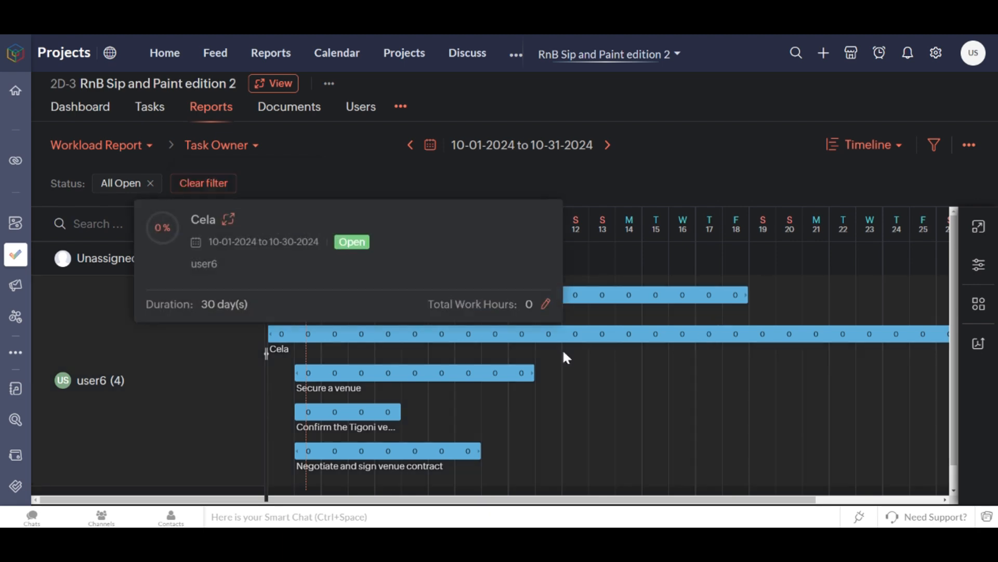
left_click(303, 122)
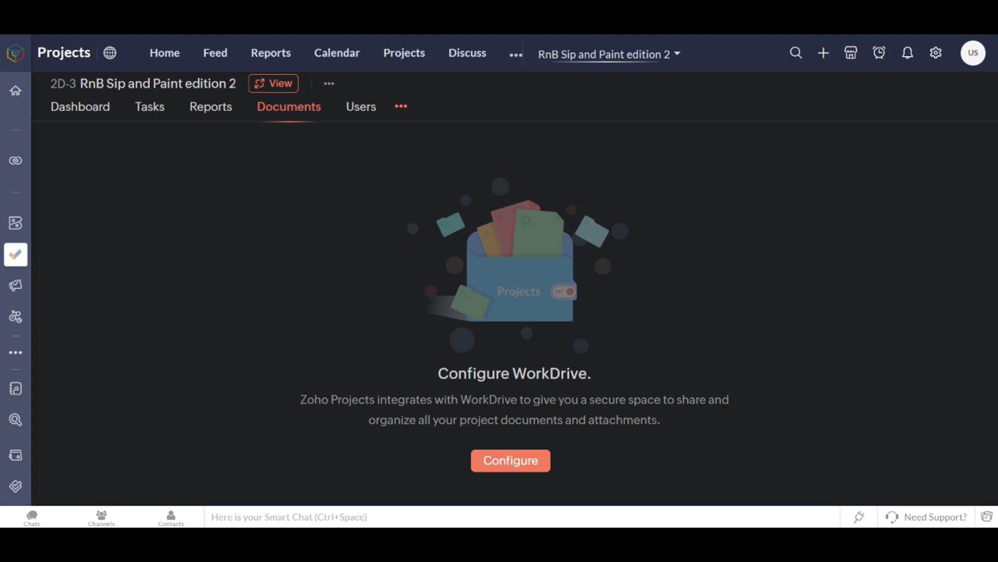
left_click(365, 107)
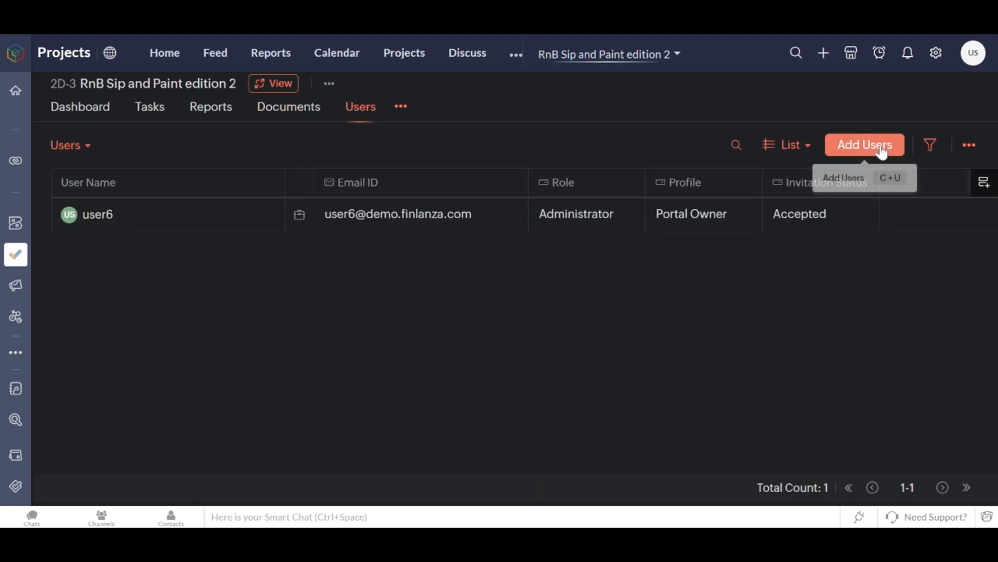
Step: Start adding a new user to the project, opening the Directory form that assigns Projects to users
left_click(882, 150)
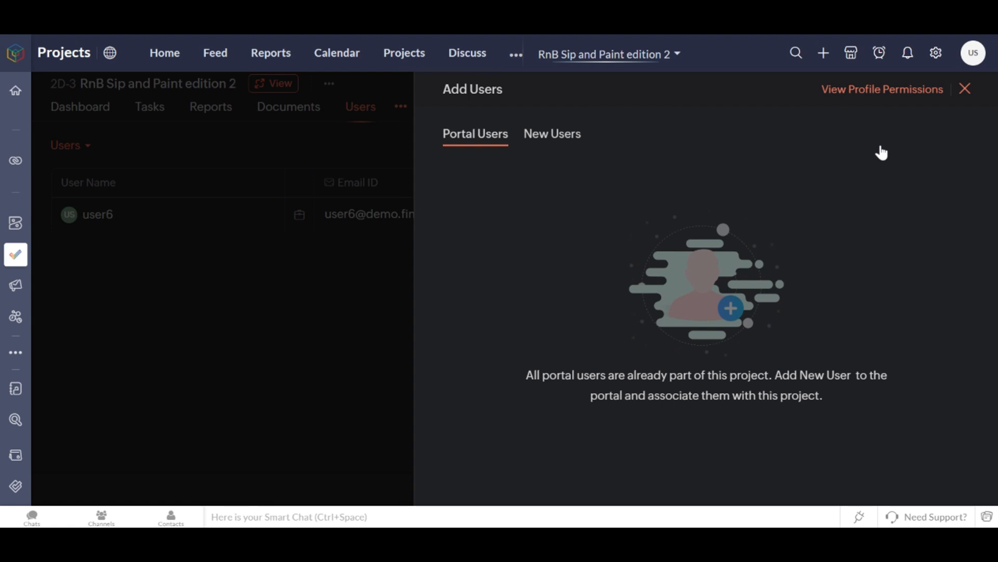
left_click(558, 145)
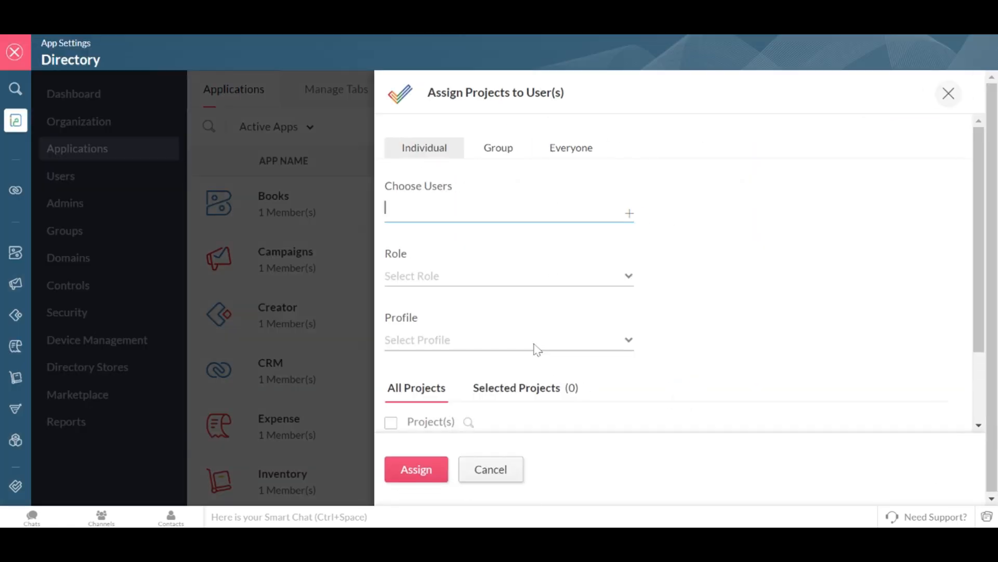
left_click_drag(977, 167, 977, 117)
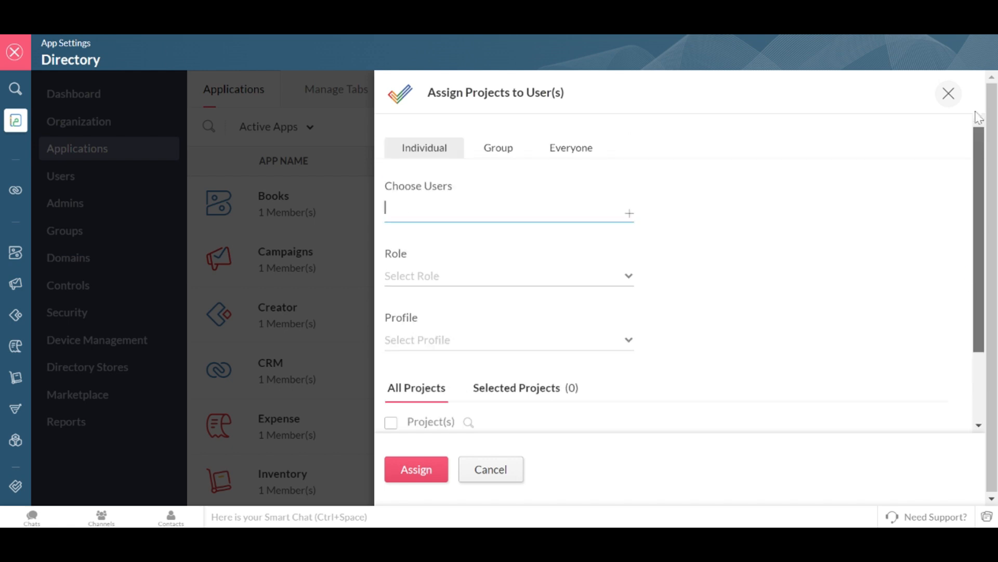
Step: Enter the person's first name as the user to assign, look over the Add User form and cancel it
type("m")
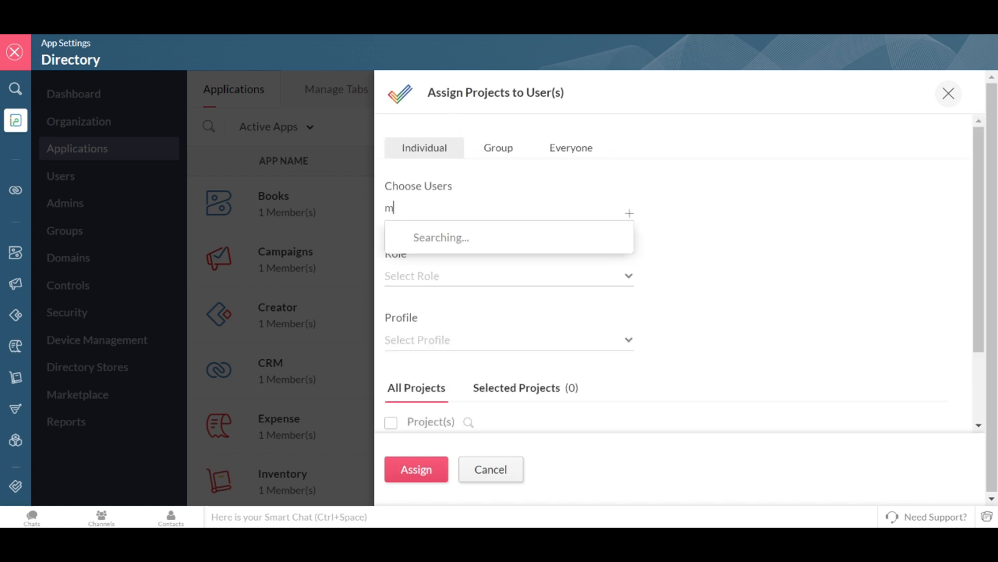
type("aer")
key("BackSpace")
key("BackSpace")
type("ry")
left_click(469, 257)
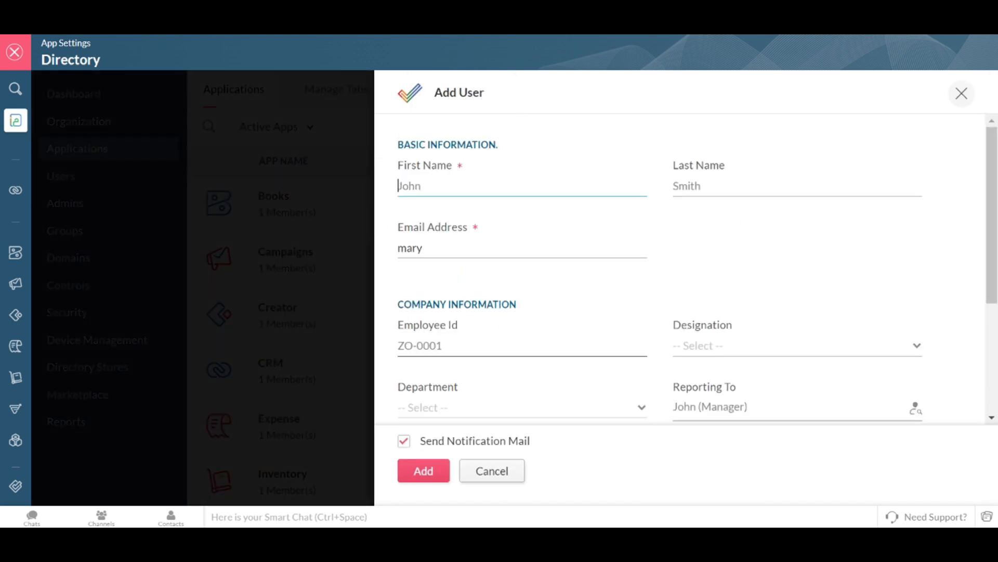
scroll(682, 270, "down", 4)
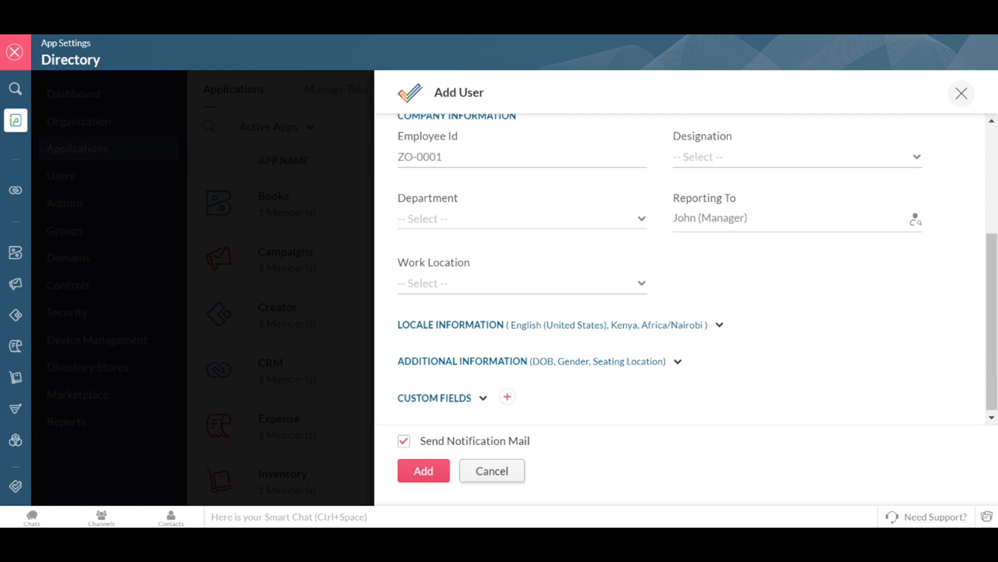
left_click(480, 474)
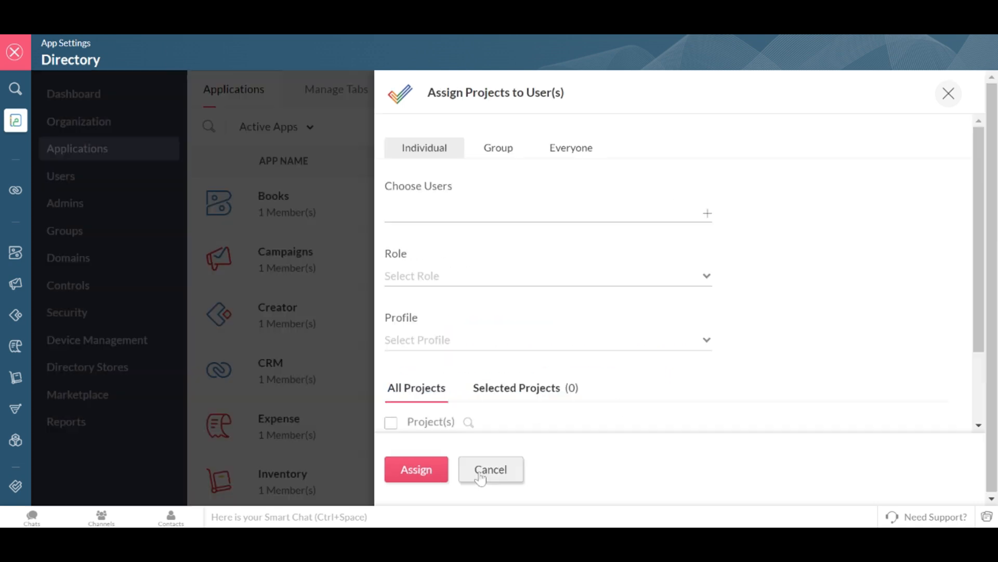
Step: Leave the Directory user assignment, switch back to Zoho Projects and close the Add Users form
left_click(949, 97)
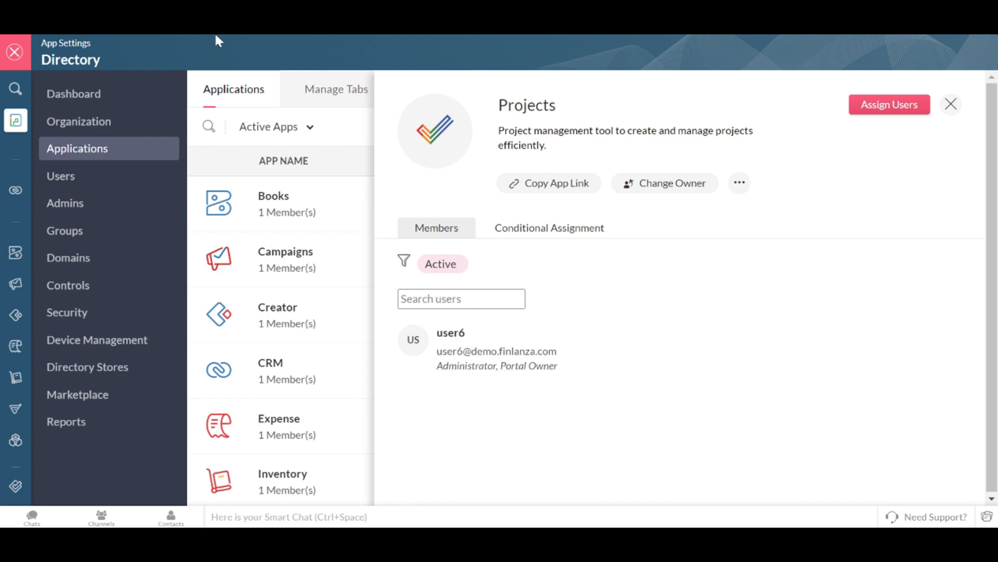
left_click(14, 52)
mouse_move(9, 224)
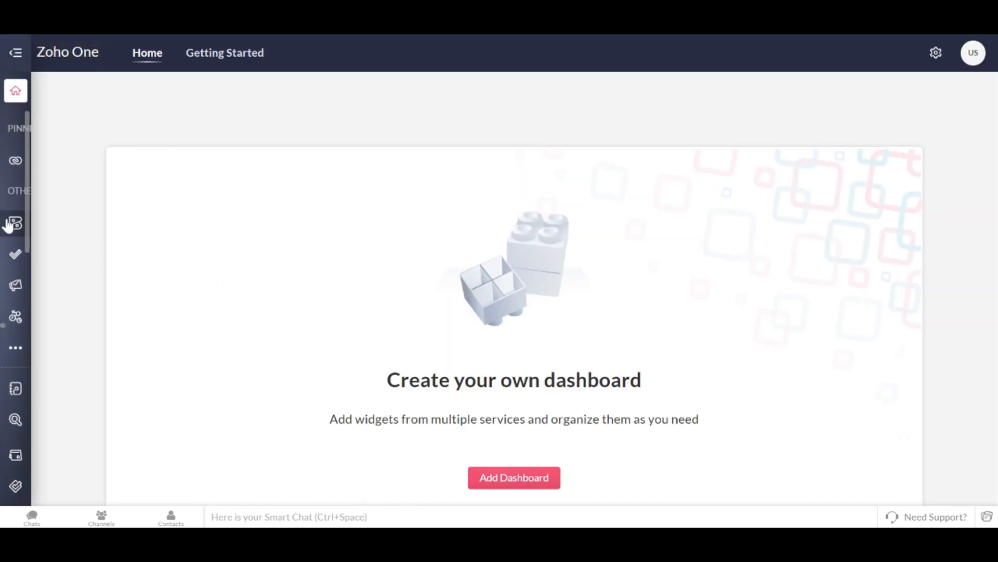
left_click(34, 255)
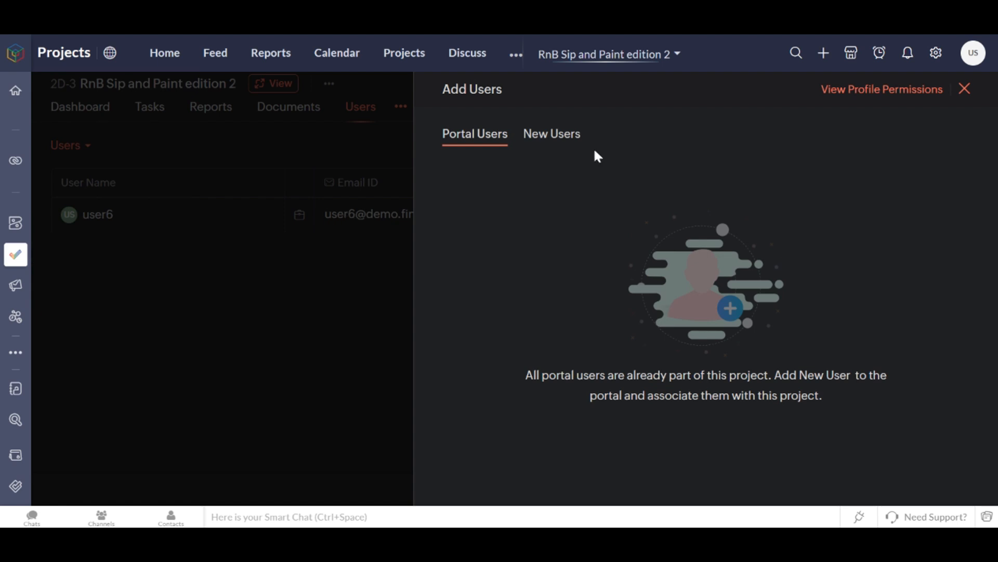
left_click(964, 97)
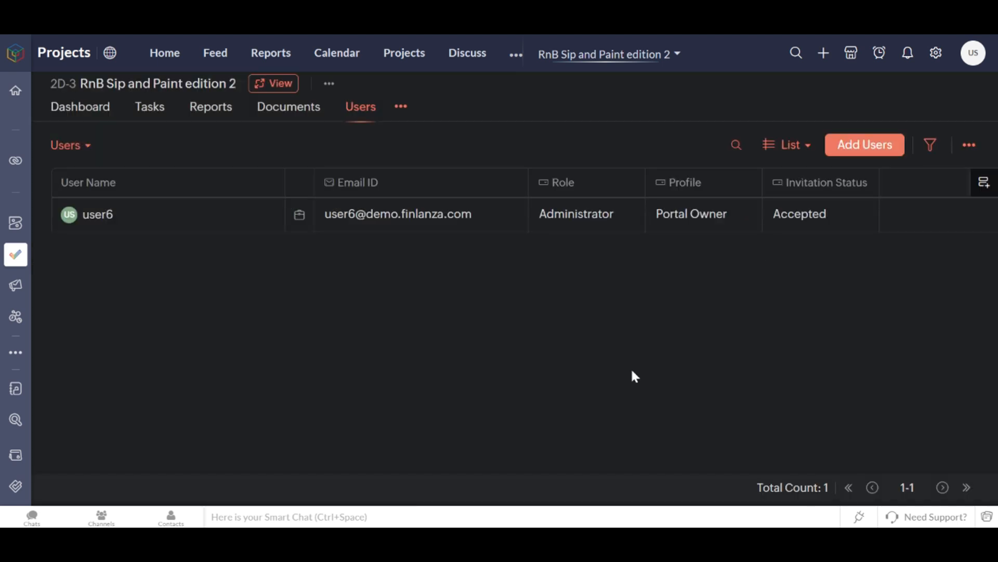
Step: Open the home page and review its Personal and Portfolio overviews
left_click(164, 67)
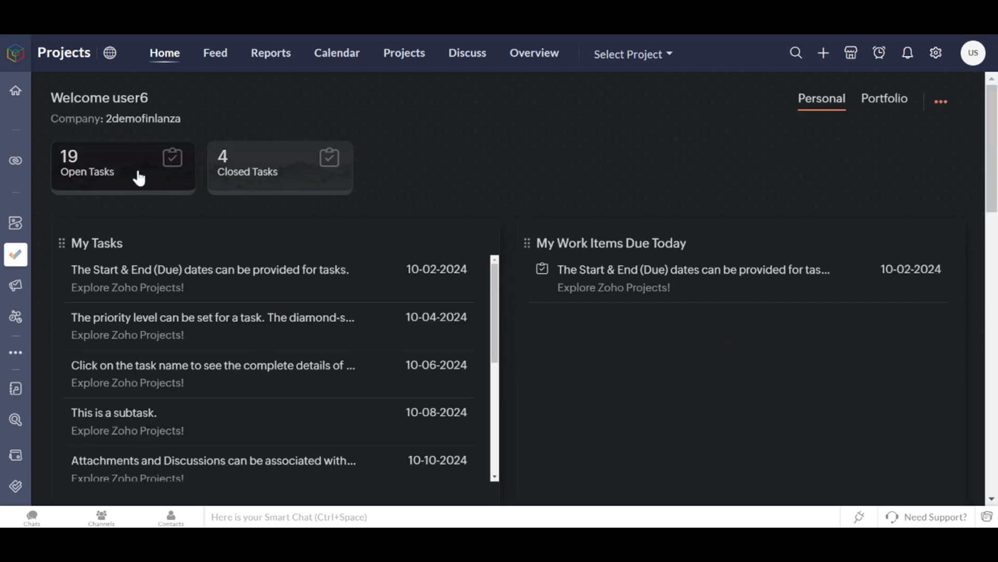
left_click(882, 103)
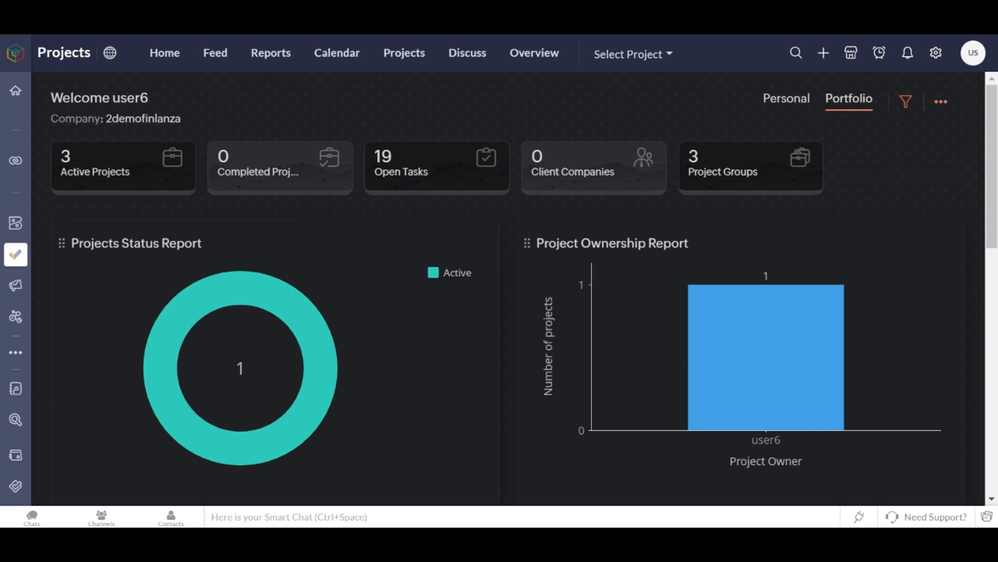
left_click_drag(990, 234, 987, 42)
Step: Reopen the project RnB Sip and Paint edition 2 and go to its tasks
left_click(618, 64)
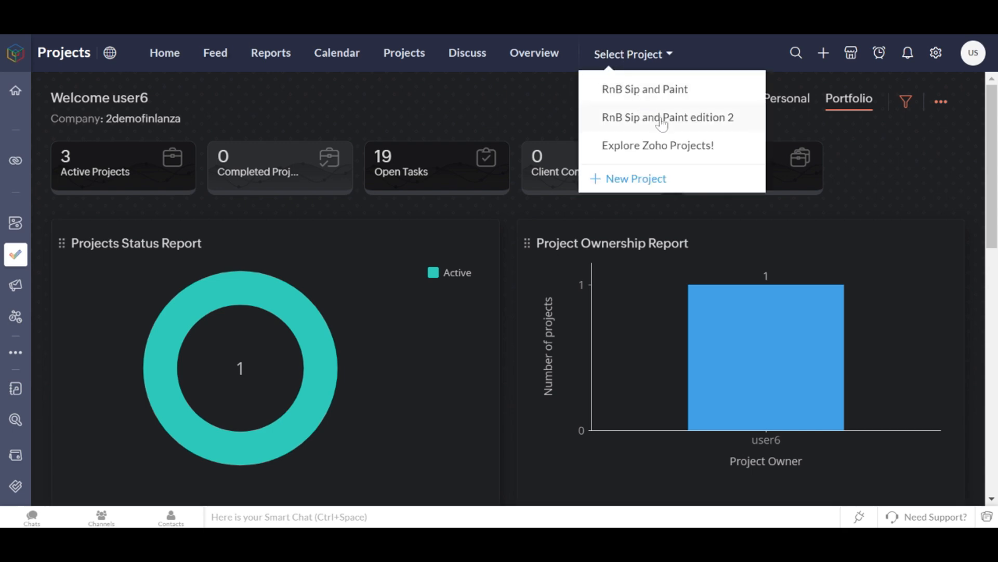
left_click(701, 119)
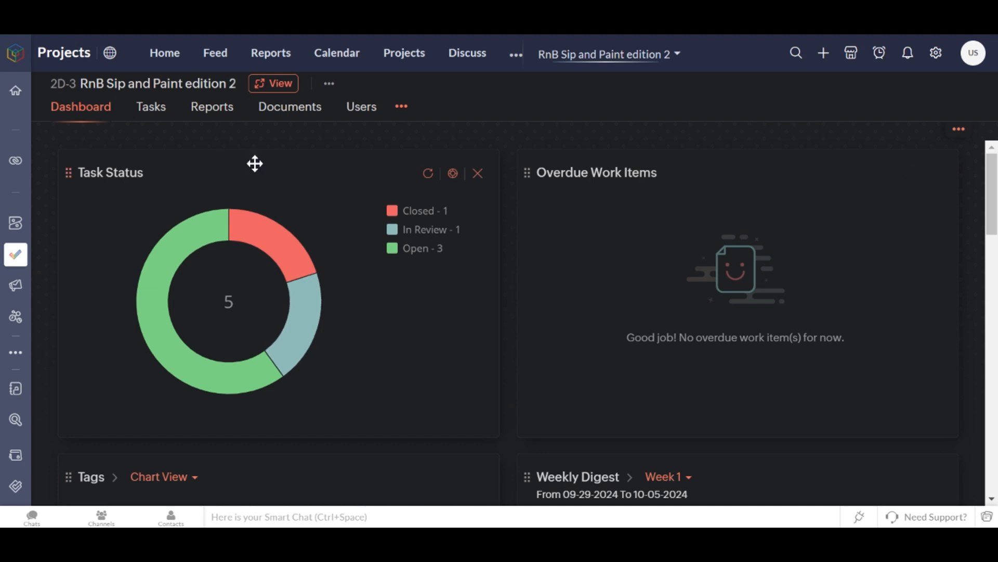
left_click(142, 121)
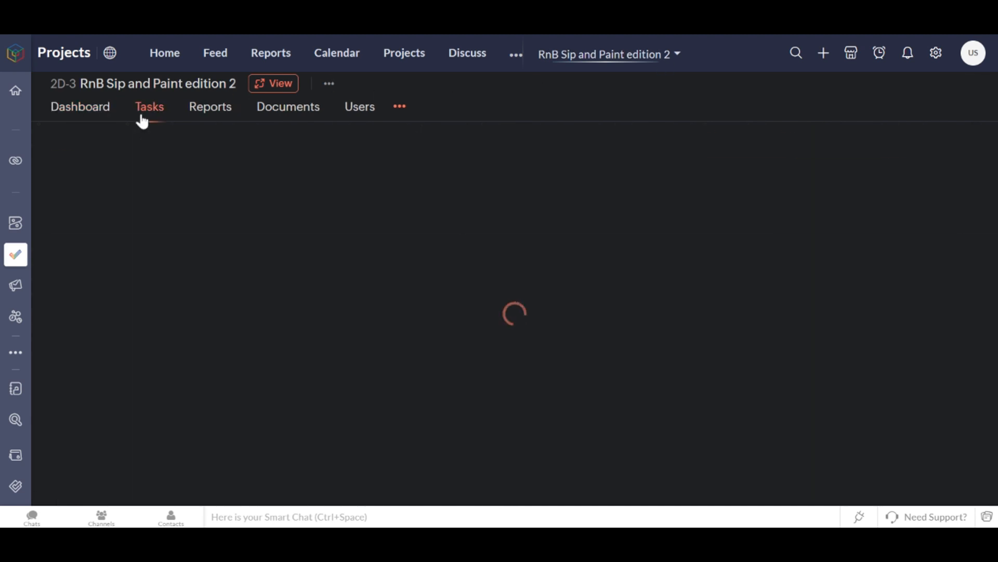